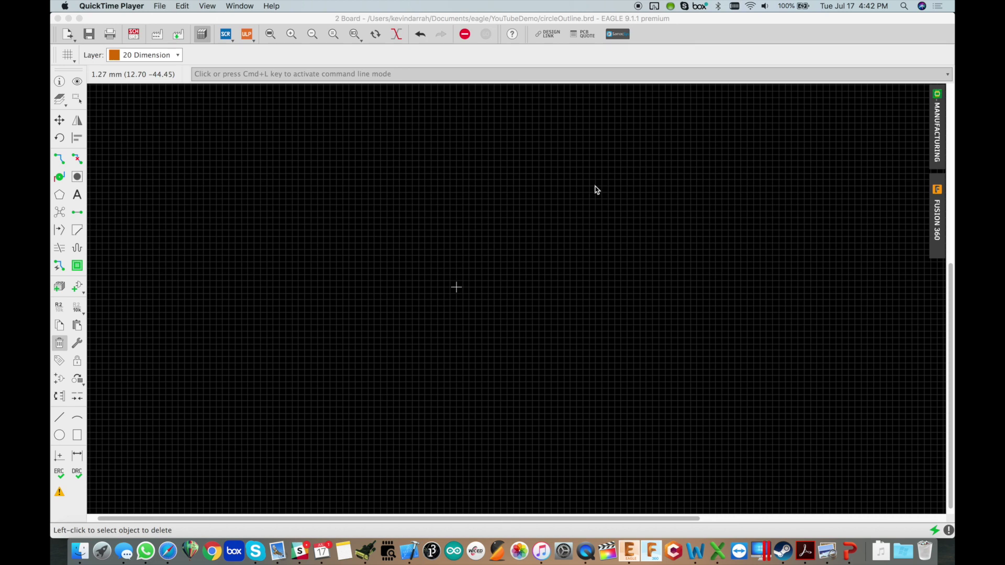
# Step: Draw a circle centred on the origin on the 20 Dimension layer and set its radius to 36 mm
pyautogui.click(60, 436)
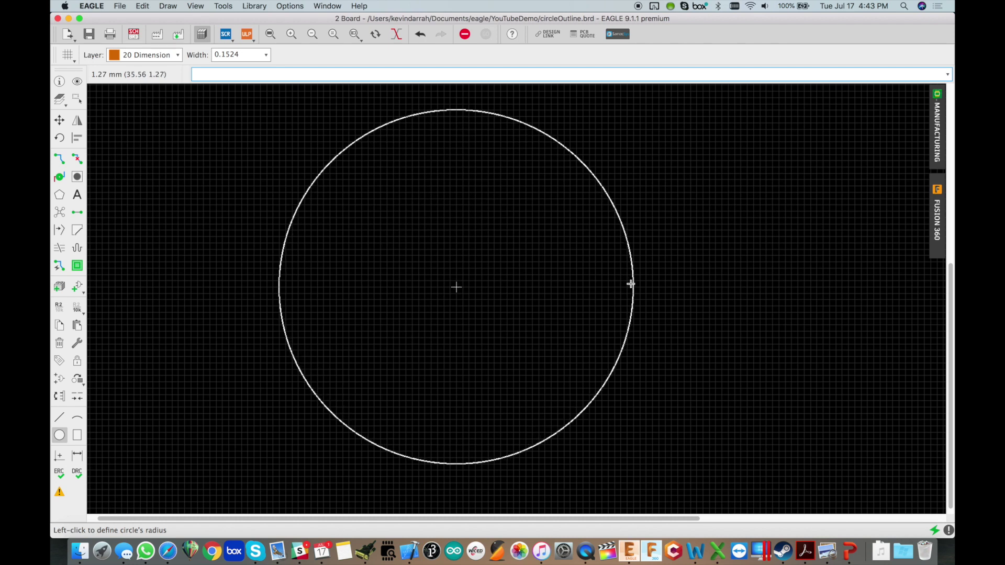
pyautogui.click(632, 283)
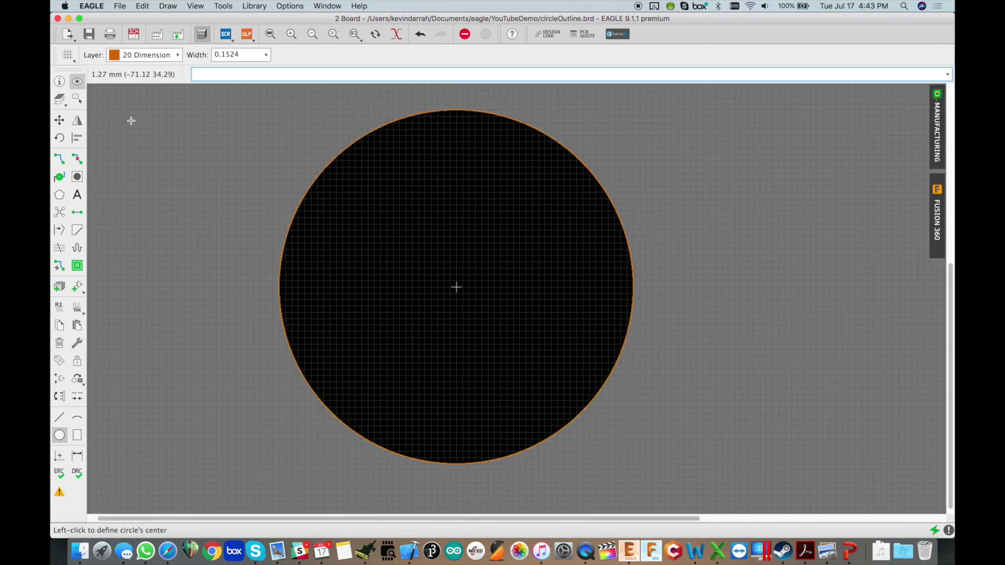
pyautogui.click(59, 81)
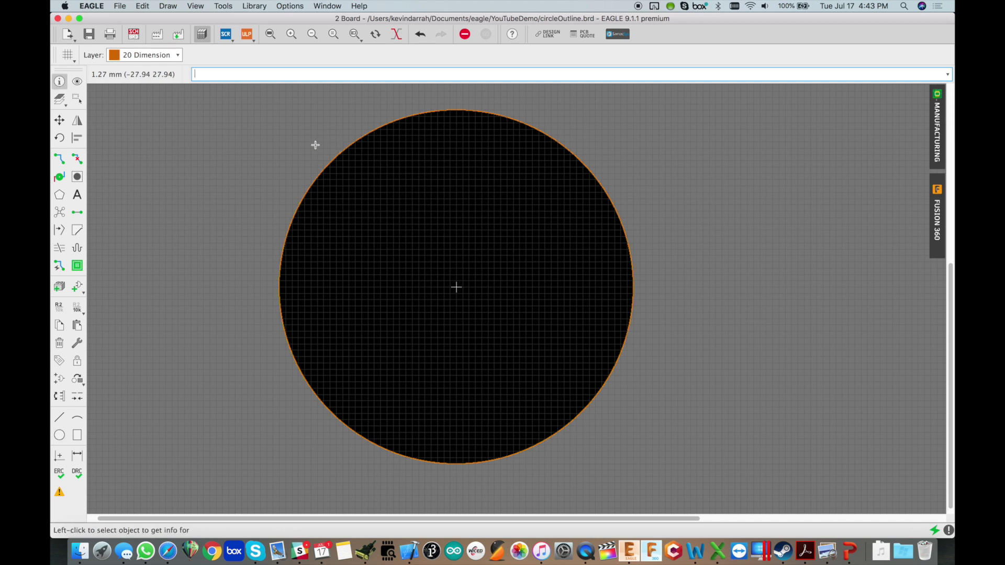
pyautogui.click(326, 170)
pyautogui.doubleClick(729, 305)
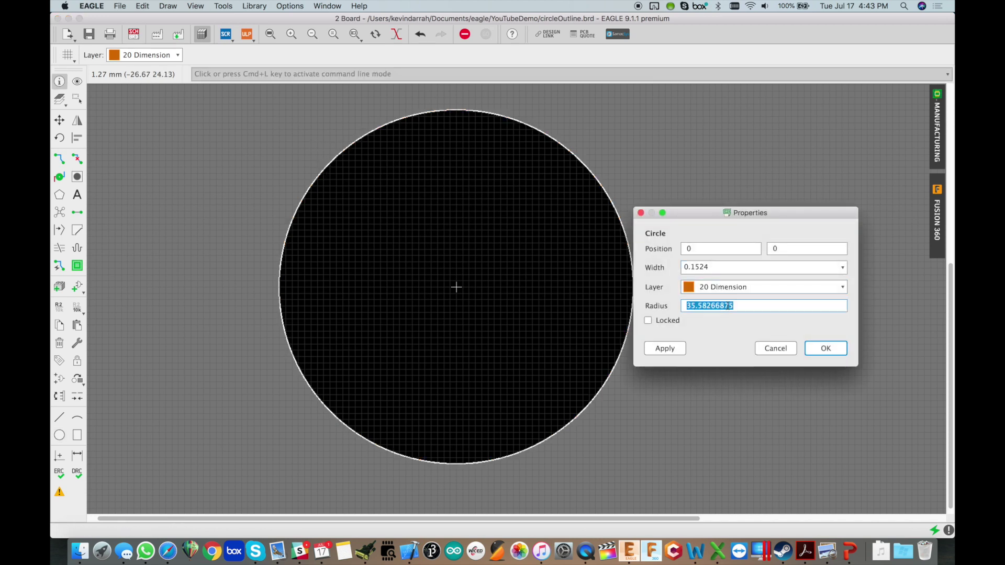
pyautogui.write('36')
pyautogui.press('Return')
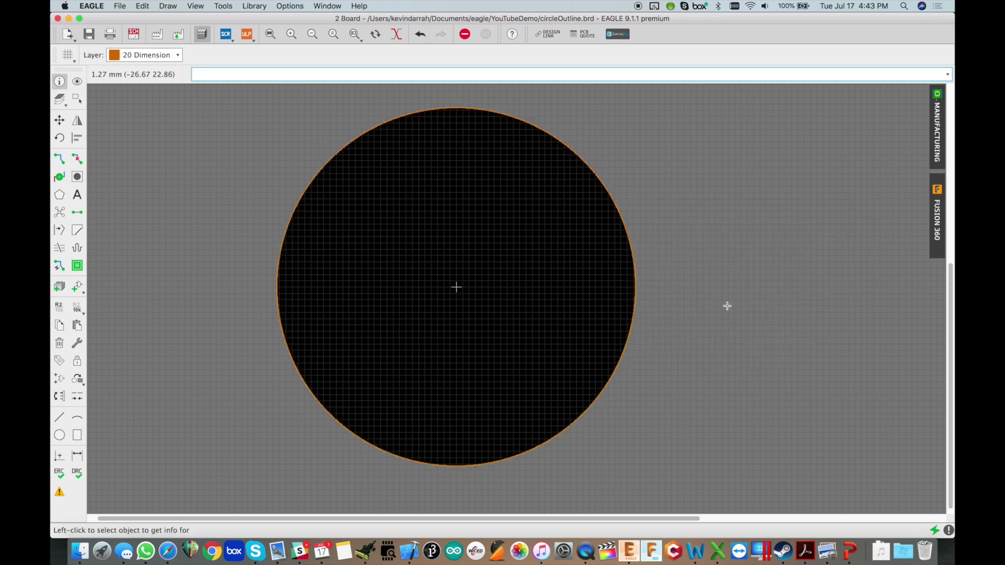
# Step: Draw a vertical line about 45.7 mm long on the 21 tPlace layer, crossing the circle's left edge at about X -33 mm
pyautogui.scroll(-2, 452, 287)
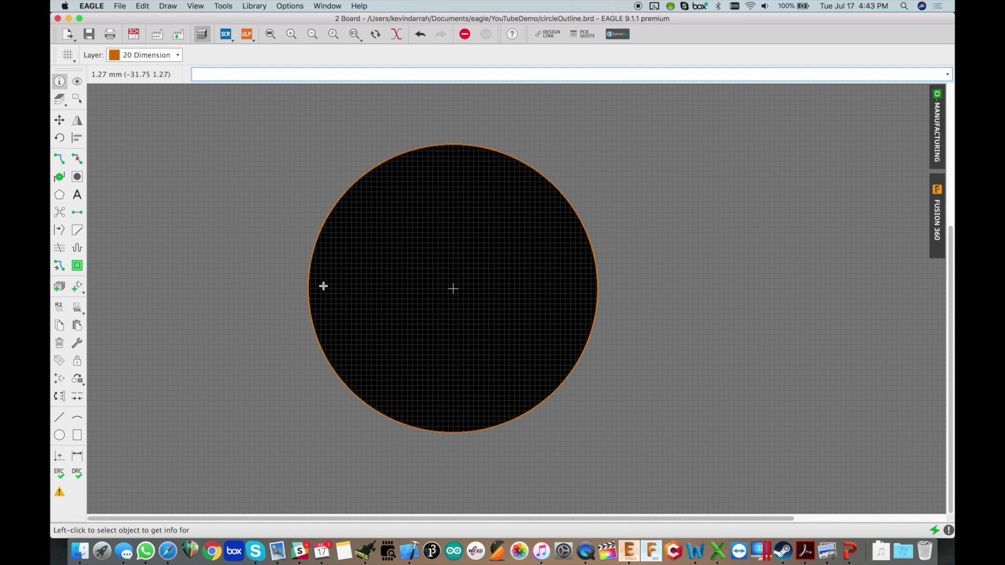
pyautogui.click(58, 420)
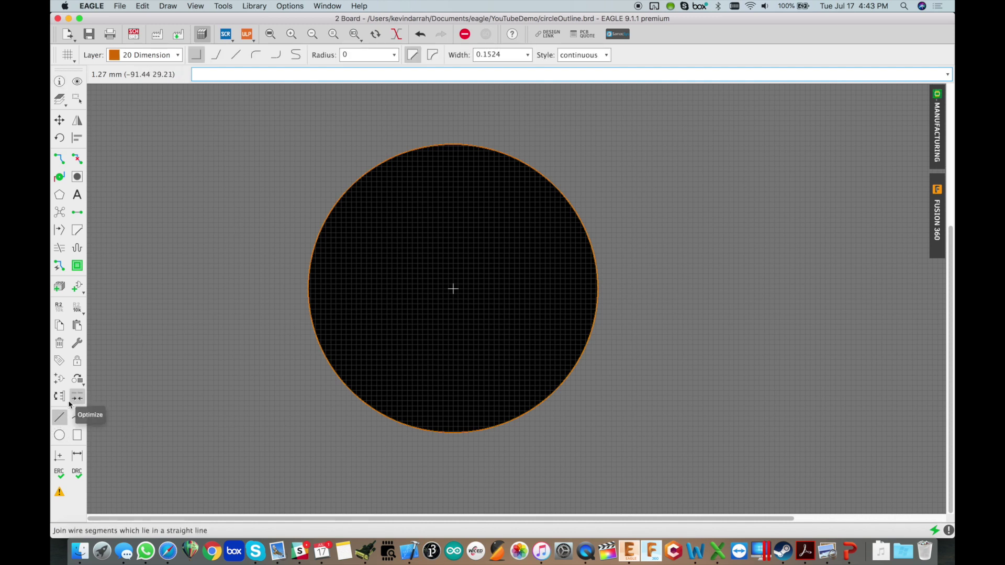
pyautogui.click(157, 55)
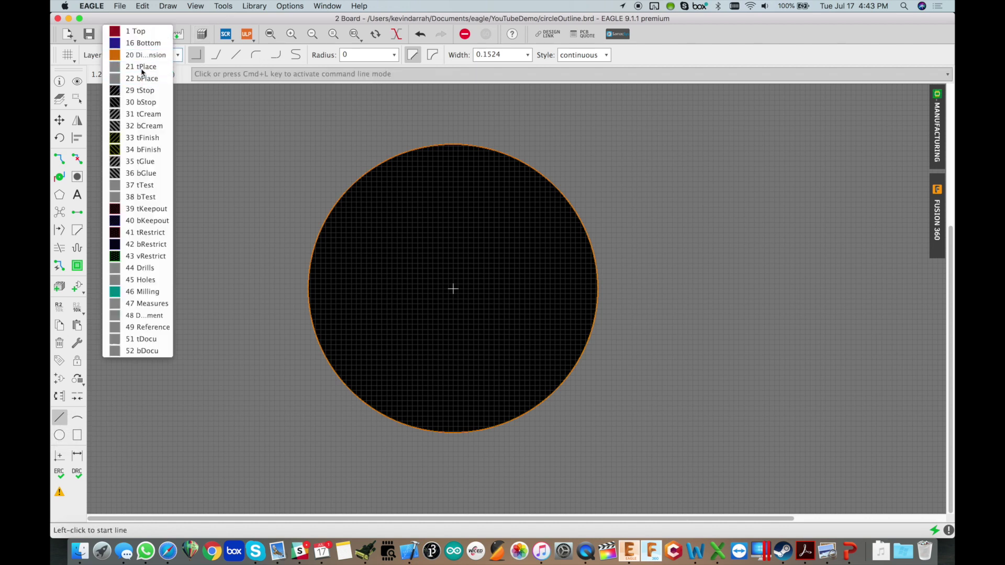
pyautogui.click(142, 66)
pyautogui.click(320, 197)
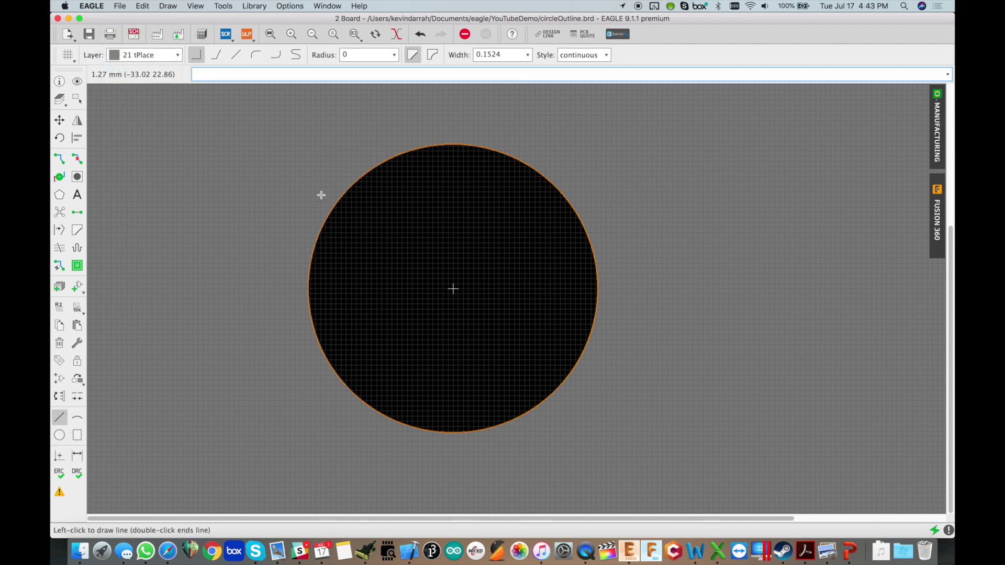
pyautogui.click(321, 377)
pyautogui.press('Escape')
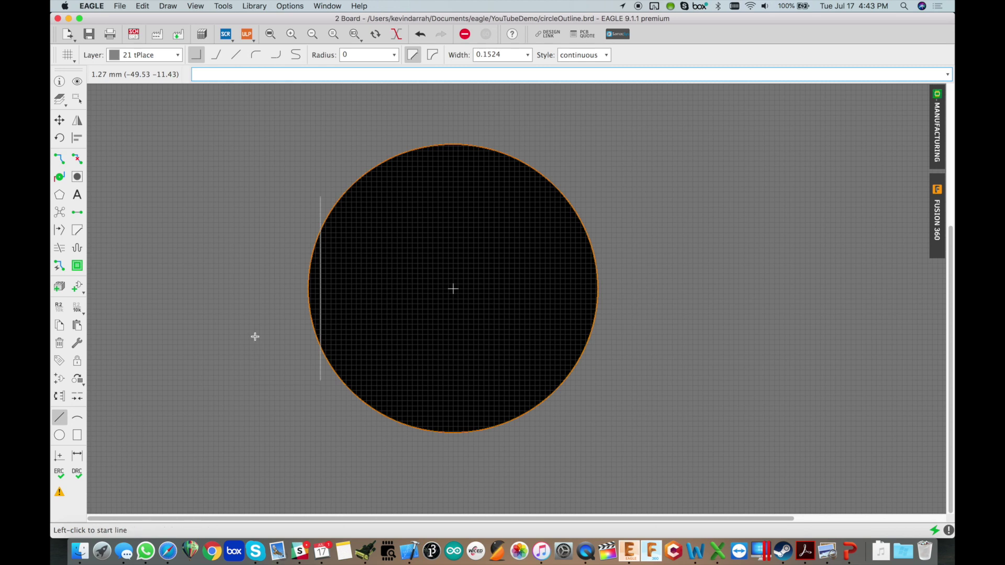
# Step: Set the X coordinates of both ends of the left vertical line to -34 mm
pyautogui.click(59, 82)
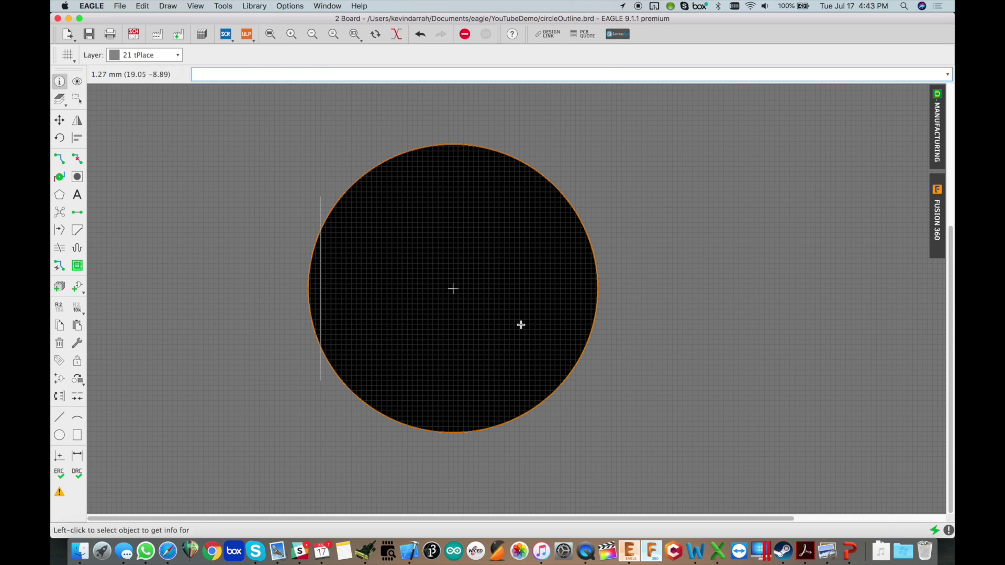
pyautogui.click(321, 285)
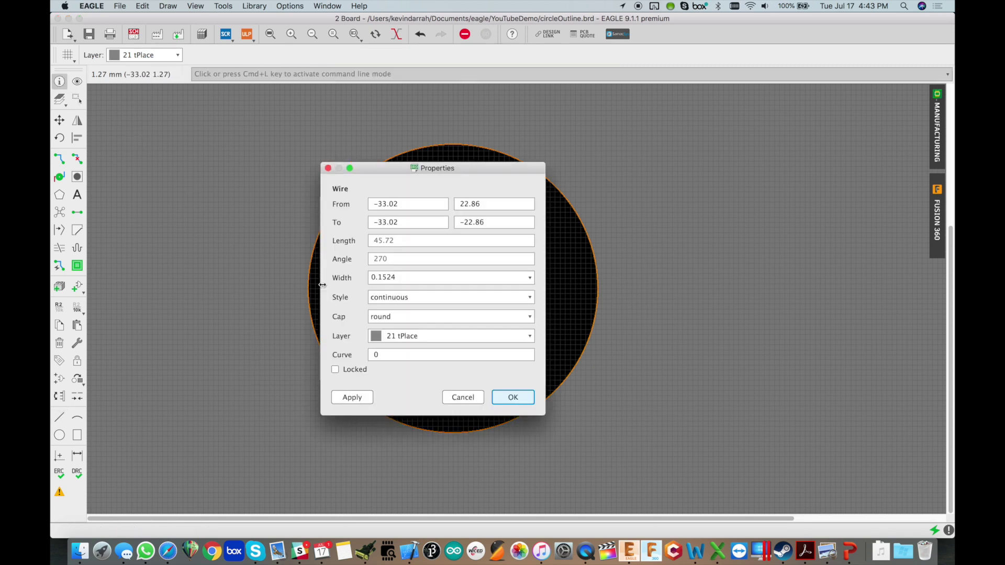
pyautogui.doubleClick(374, 202)
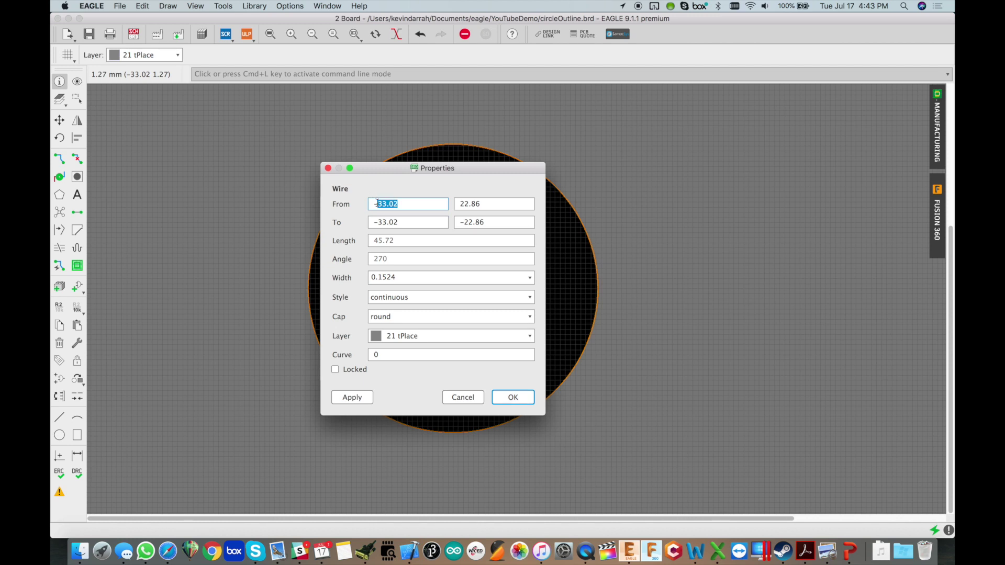
pyautogui.write('34')
pyautogui.moveTo(410, 227); pyautogui.dragTo(383, 227)
pyautogui.write('4')
pyautogui.press('Return')
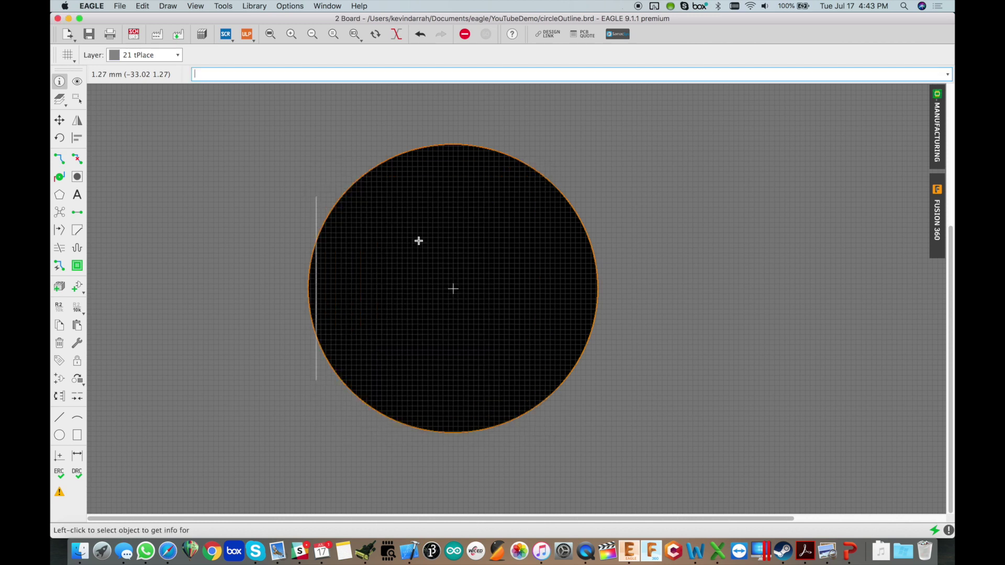
# Step: Copy the vertical line and place the copy across the circle's right edge at about X 33.3 mm
pyautogui.click(59, 325)
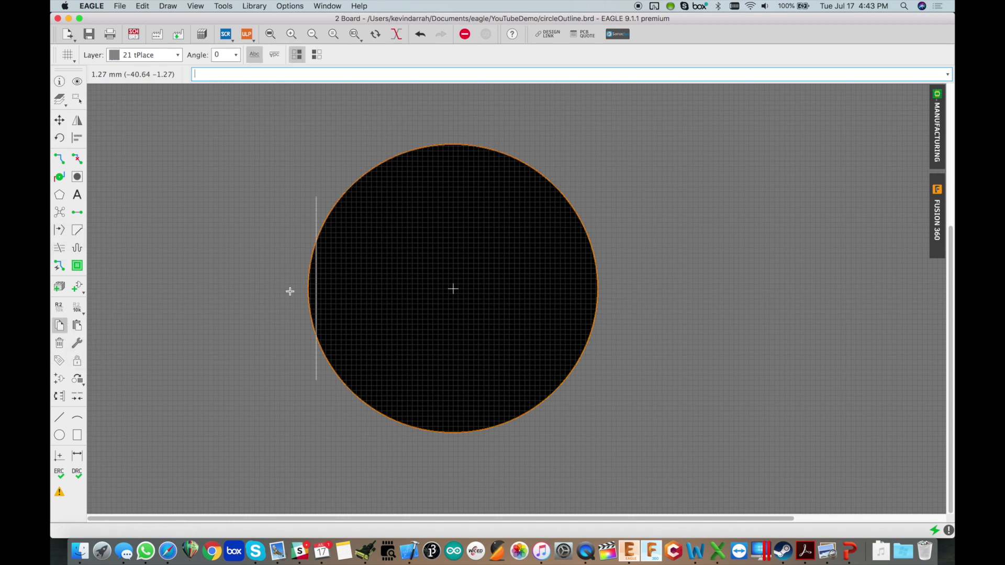
pyautogui.click(316, 278)
pyautogui.click(587, 286)
# Step: Set the X coordinates of both ends of the copied line on the right to 34 mm
pyautogui.click(63, 89)
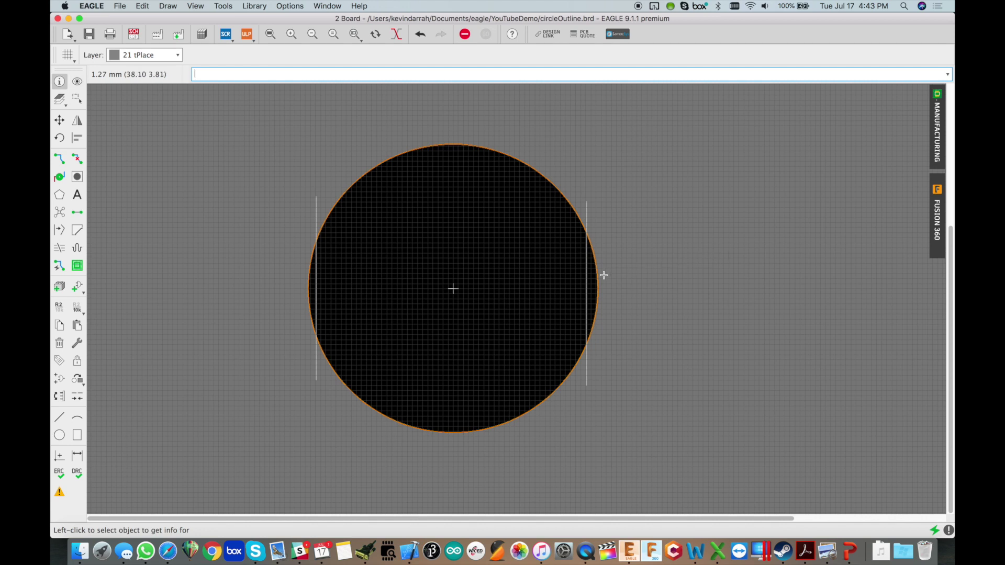
pyautogui.click(586, 275)
pyautogui.moveTo(429, 208); pyautogui.dragTo(318, 220)
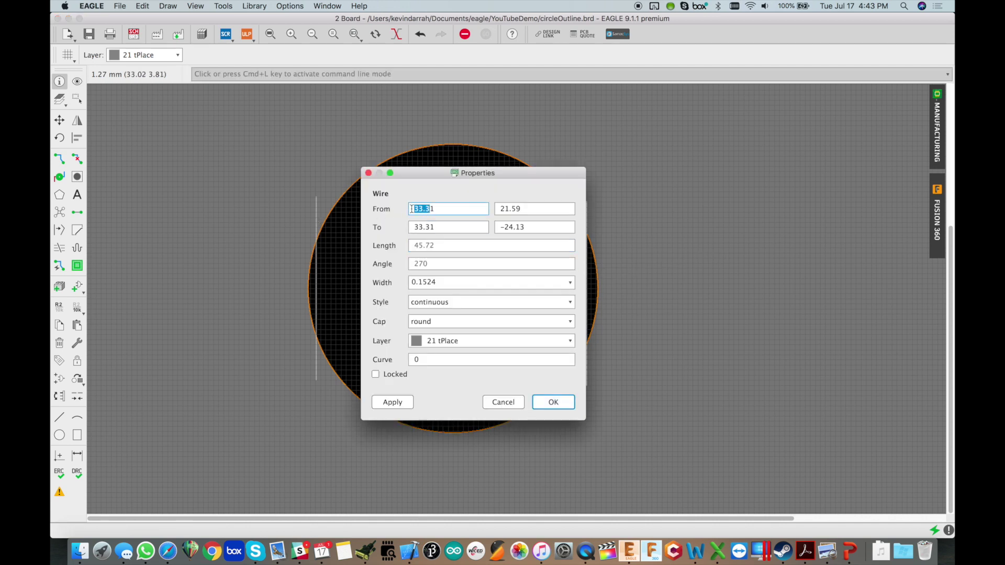
pyautogui.moveTo(445, 209); pyautogui.dragTo(387, 210)
pyautogui.write('34')
pyautogui.moveTo(445, 228); pyautogui.dragTo(380, 231)
pyautogui.write('34')
pyautogui.press('Return')
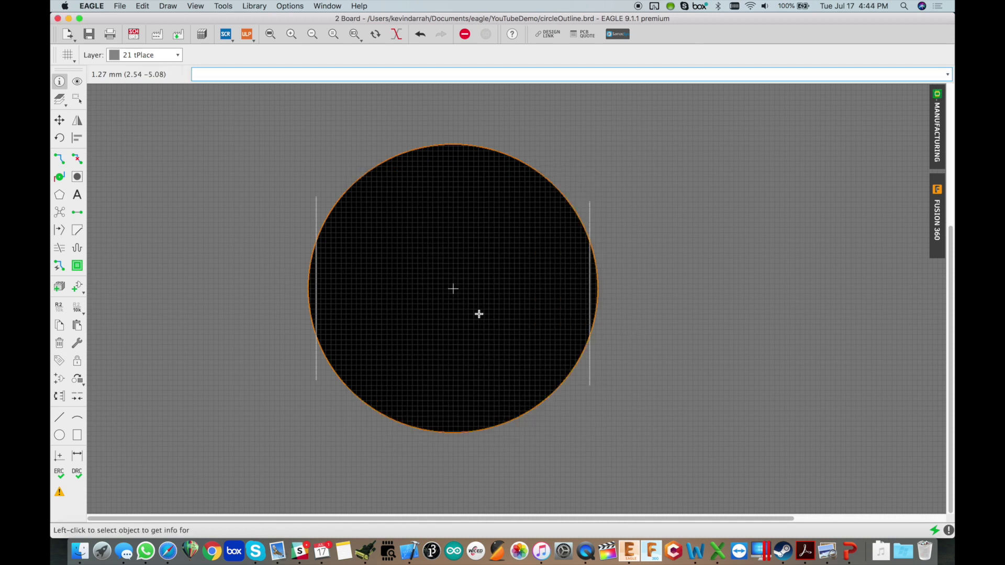
# Step: Examine where the left vertical line intersects the circle above and below the centre
pyautogui.scroll(2, 309, 258)
pyautogui.scroll(2, 310, 257)
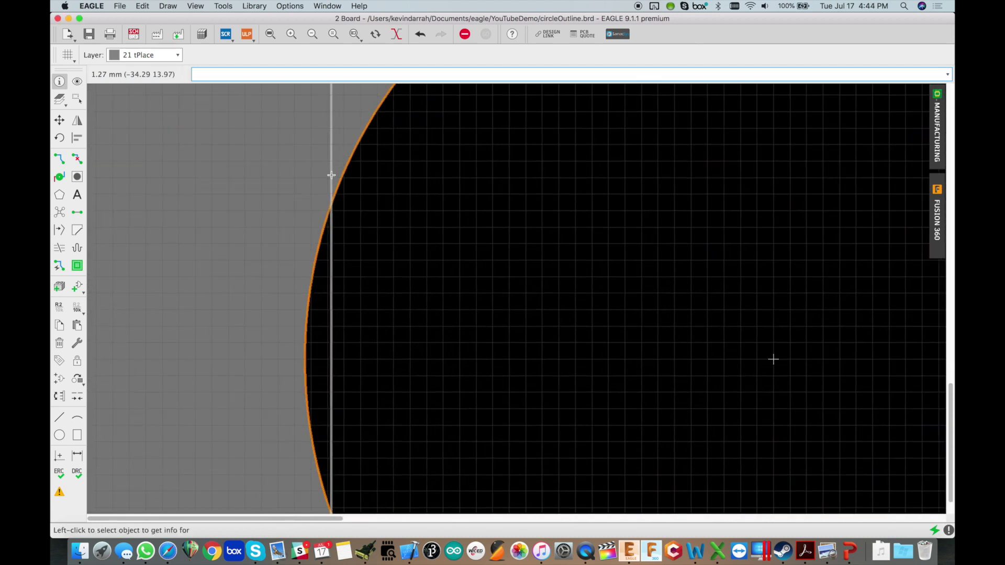
pyautogui.scroll(-4, 349, 472)
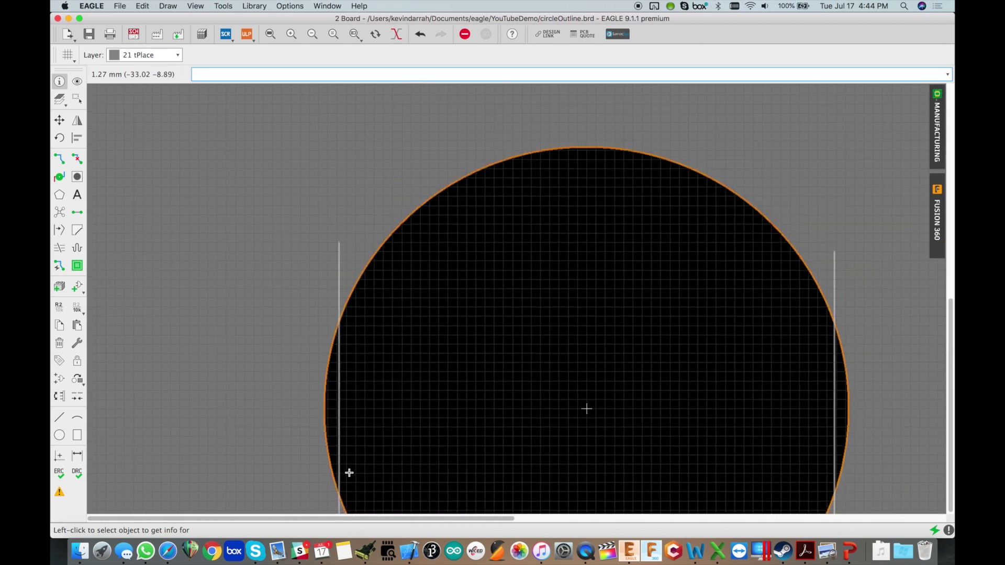
pyautogui.hscroll(2, 523, 456)
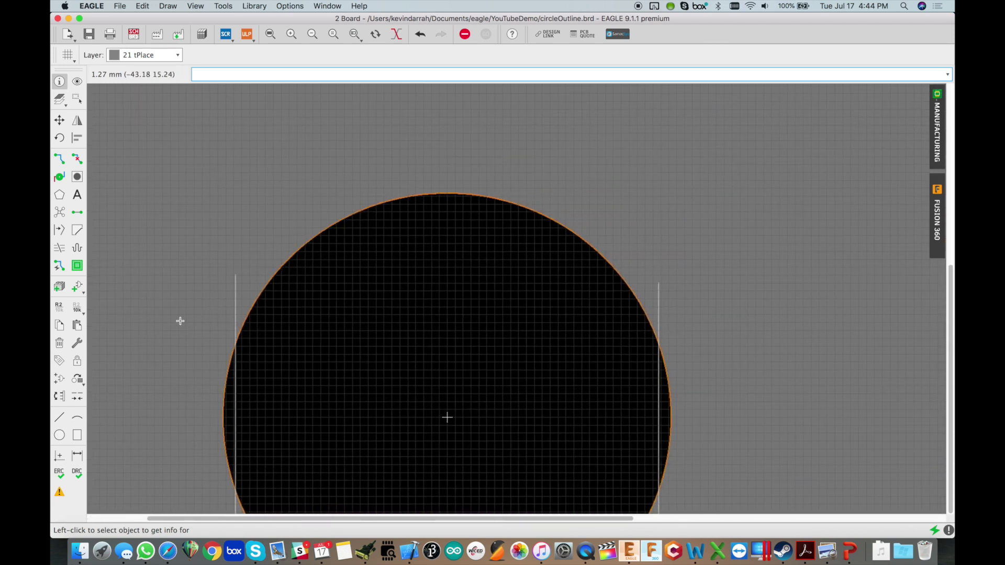
pyautogui.scroll(2, 217, 370)
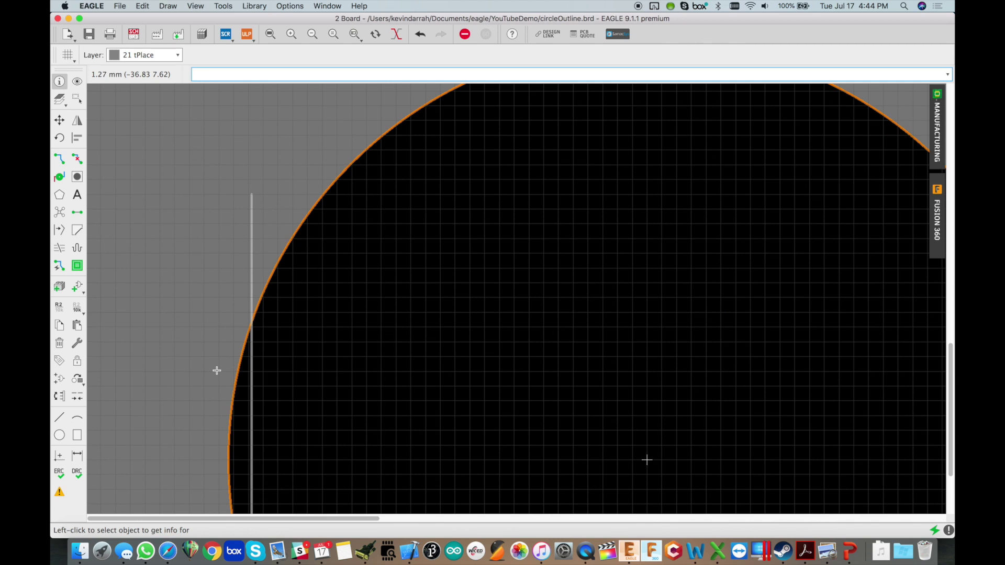
pyautogui.scroll(-4, 217, 371)
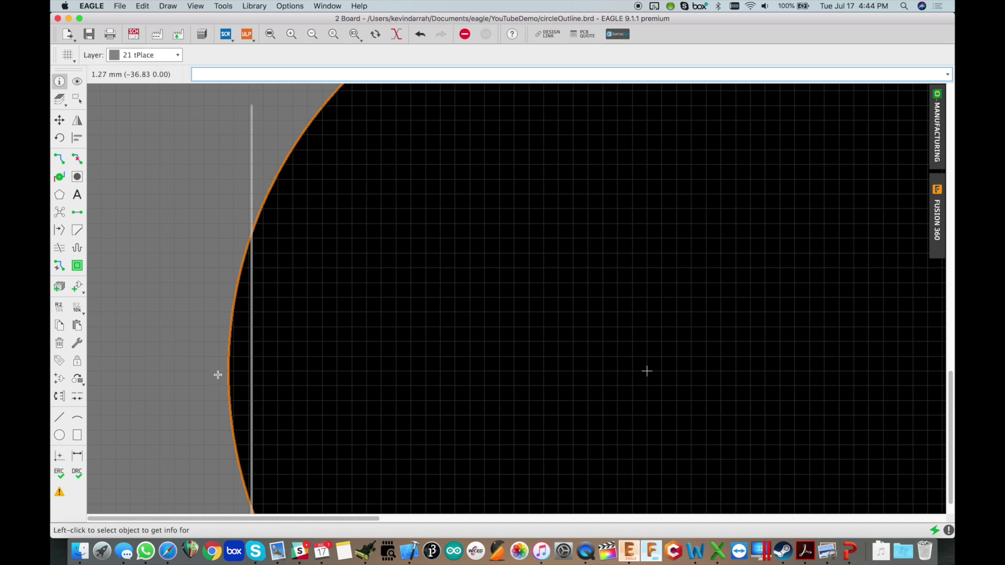
pyautogui.scroll(-3, 263, 291)
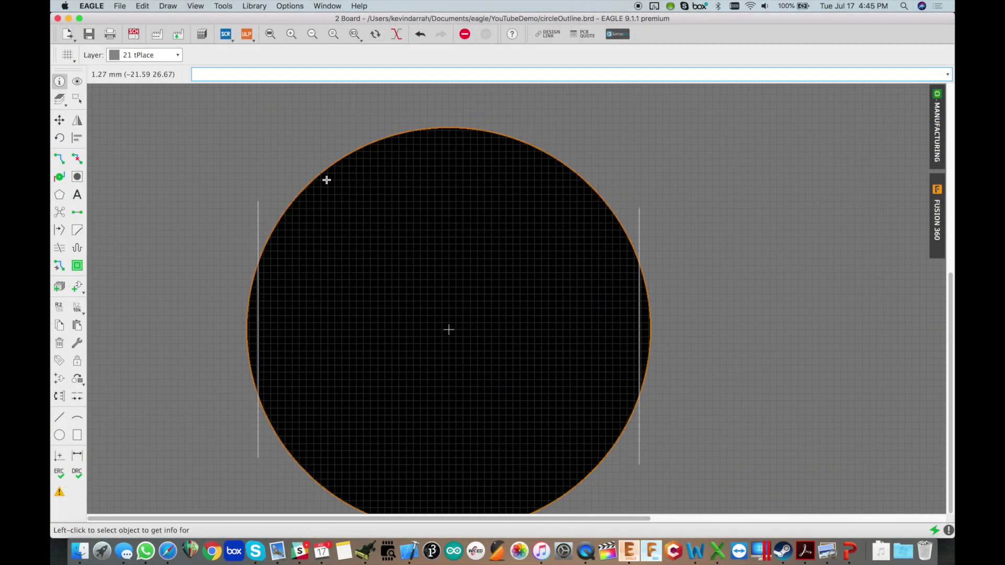
# Step: Change the circle's layer from Dimension to 21 tPlace in its properties
pyautogui.click(324, 174)
pyautogui.click(780, 326)
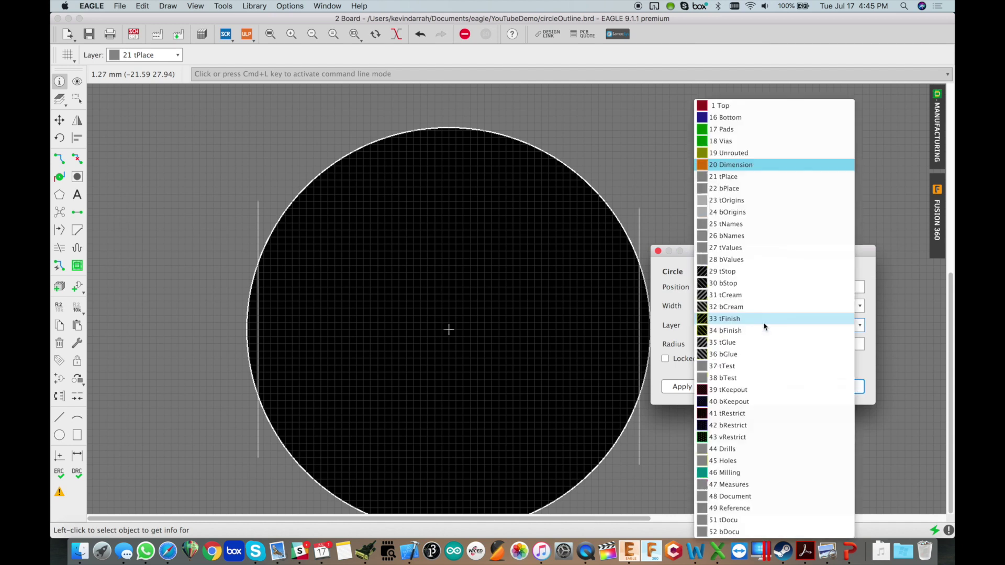
pyautogui.click(756, 173)
pyautogui.click(780, 325)
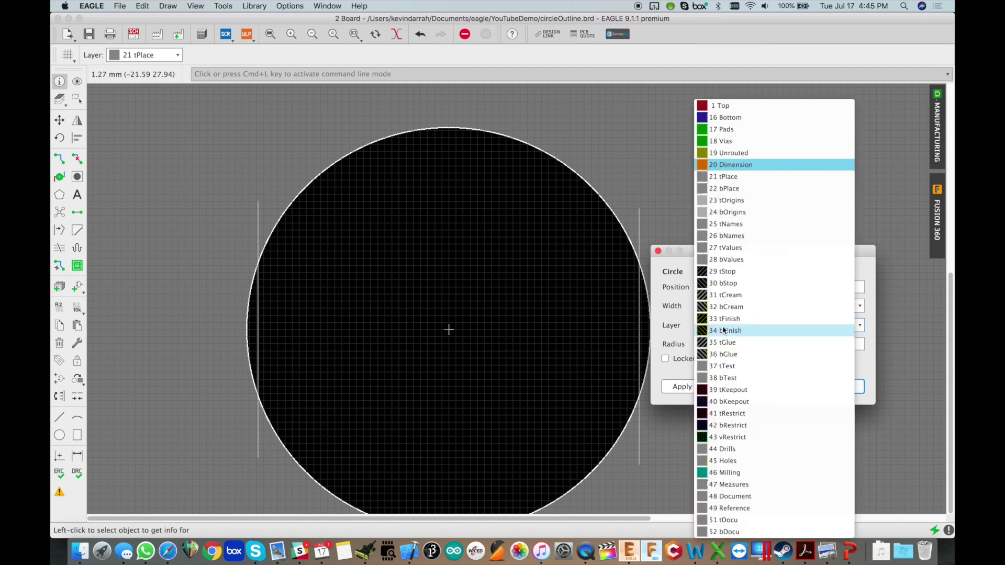
pyautogui.click(879, 235)
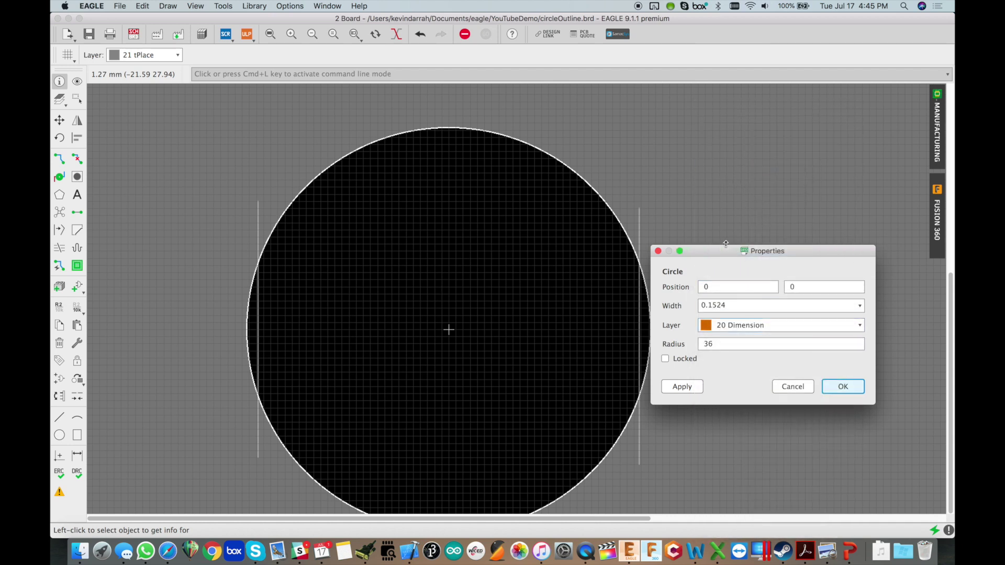
pyautogui.moveTo(726, 244); pyautogui.dragTo(487, 196)
pyautogui.click(483, 278)
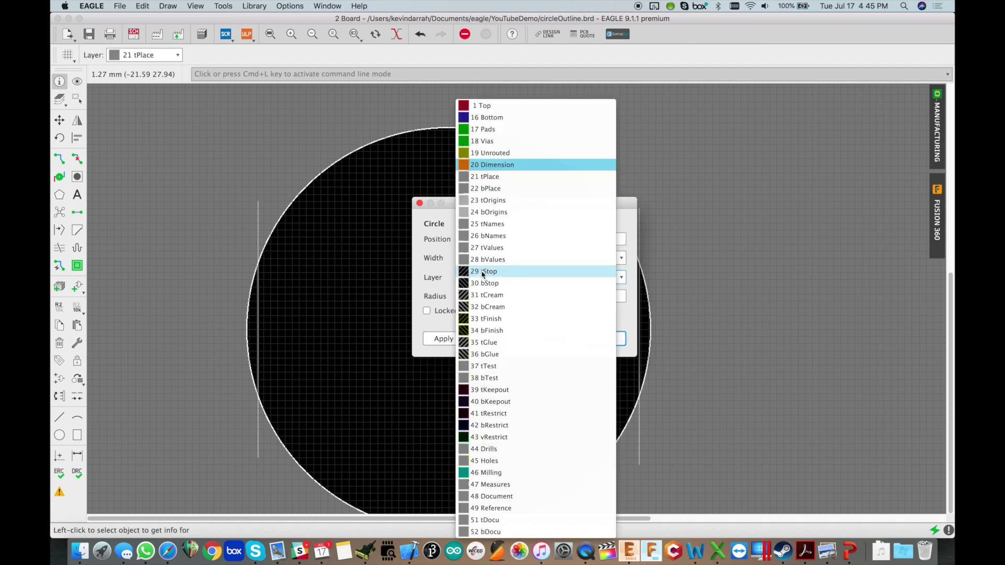
pyautogui.click(484, 177)
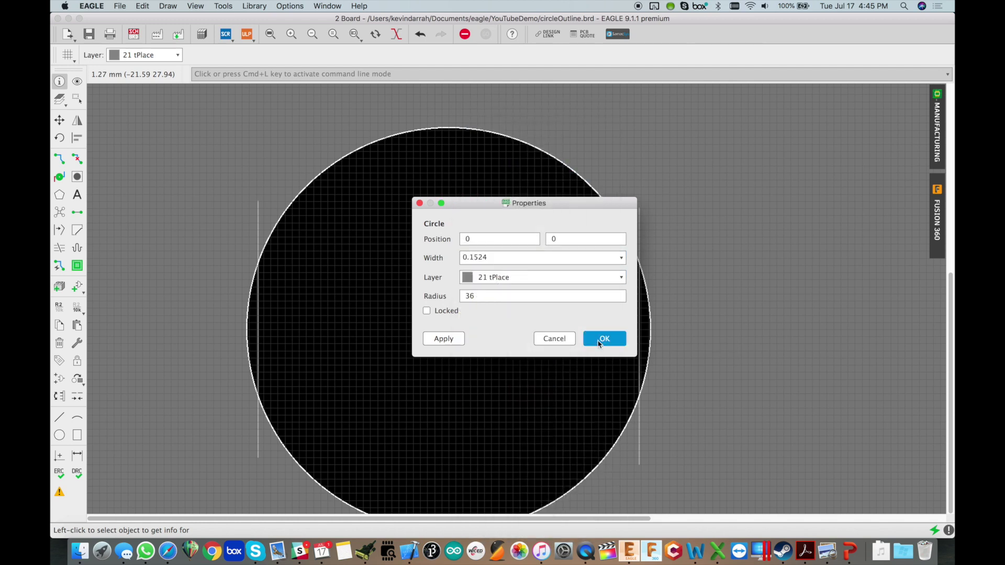
pyautogui.click(603, 339)
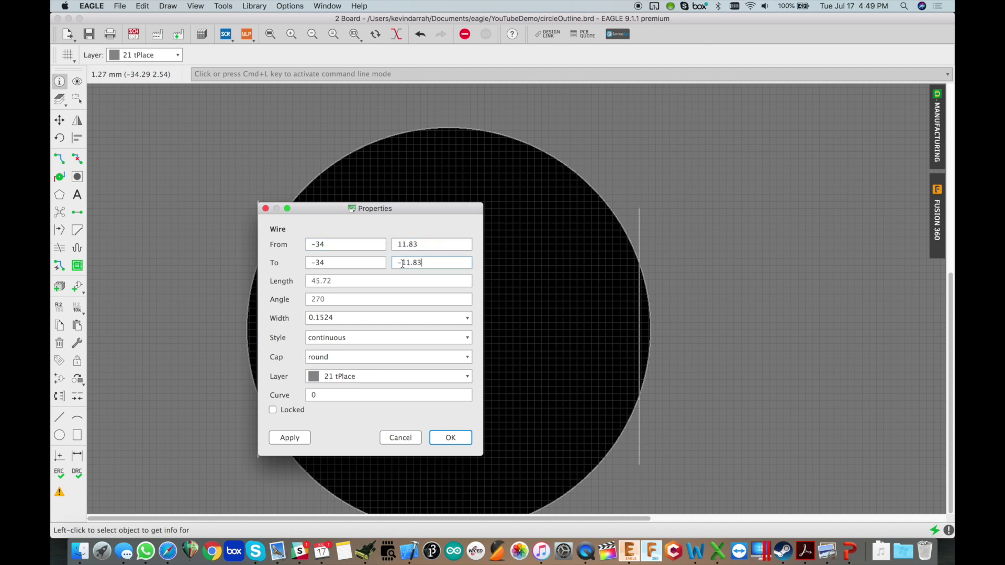
# Step: Set the left line's end Y coordinates to 11.83 and -11.83 mm and check that its ends meet the circle
pyautogui.press('Return')
pyautogui.scroll(5, 205, 316)
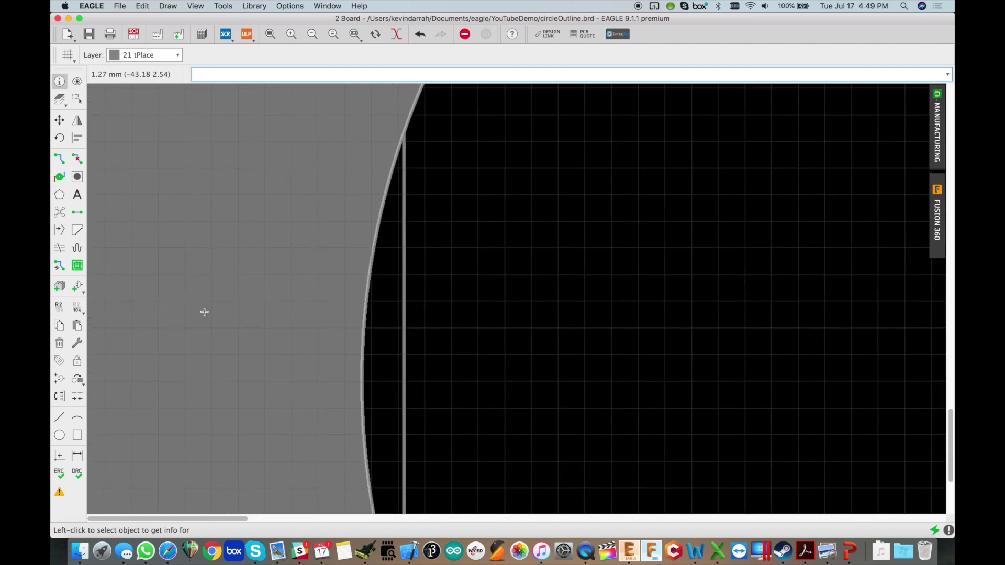
pyautogui.scroll(-3, 205, 313)
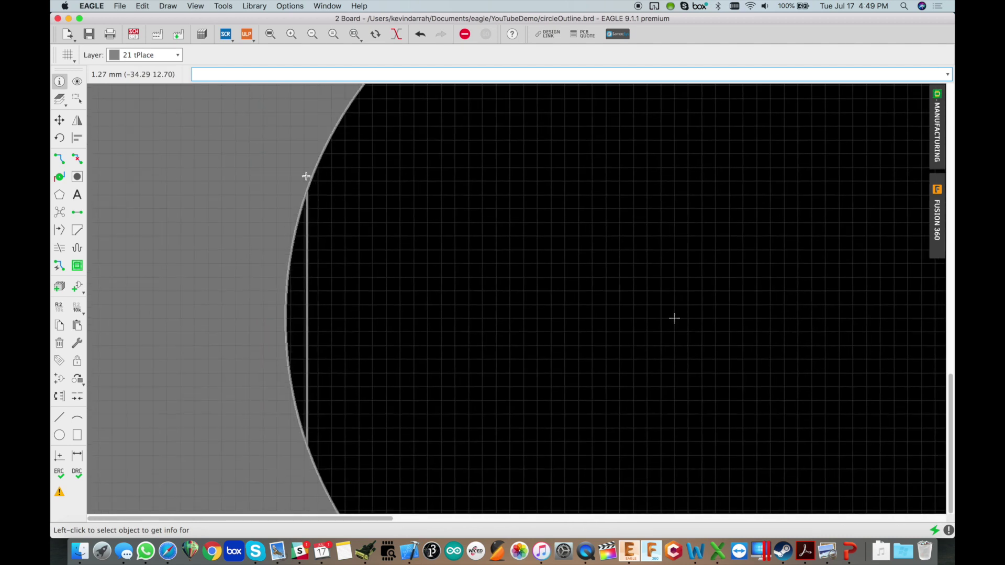
pyautogui.scroll(3, 306, 177)
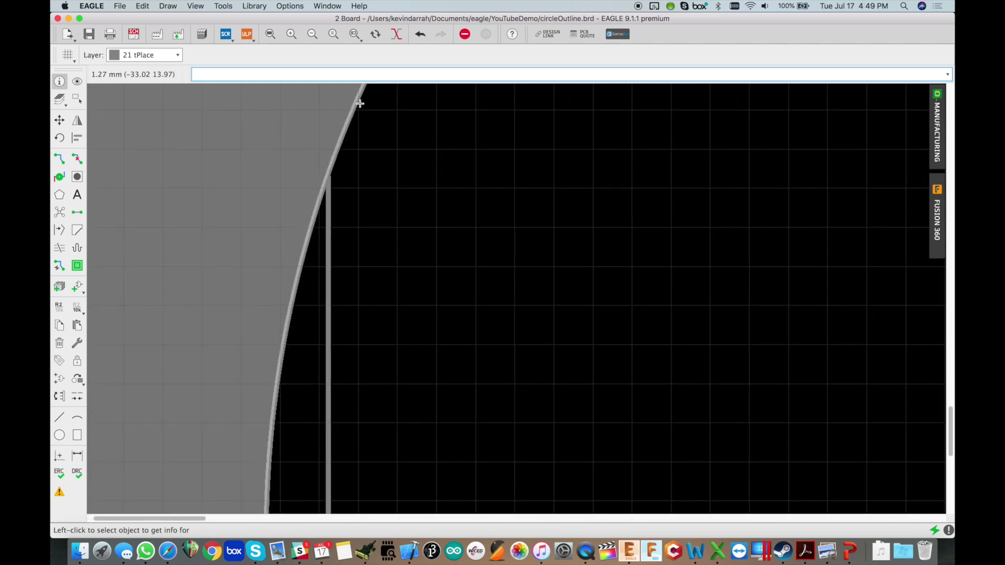
# Step: Set the right vertical line's end Y coordinates to 11.83 and -11.83 mm in its properties
pyautogui.scroll(-6, 292, 230)
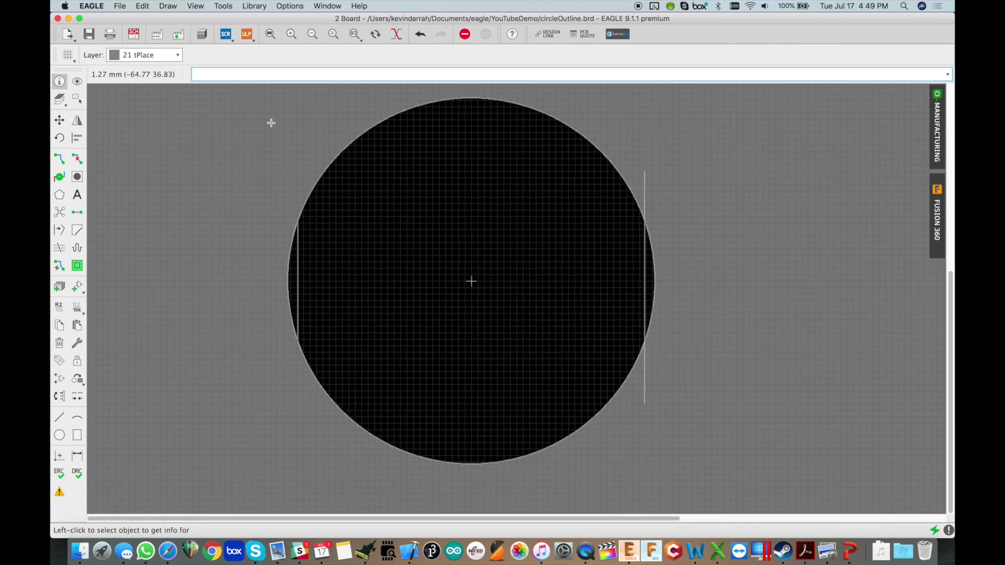
pyautogui.click(644, 277)
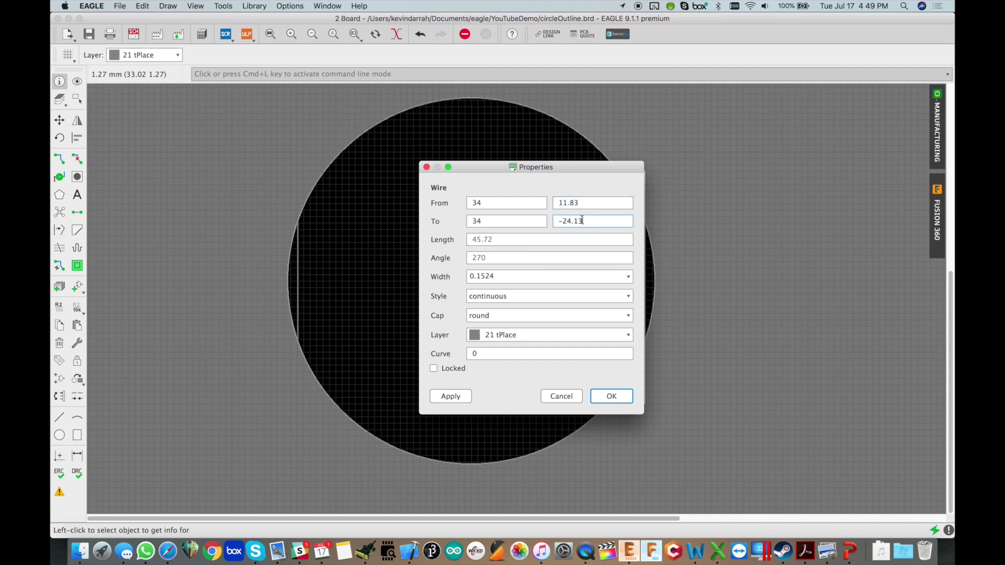
pyautogui.click(607, 397)
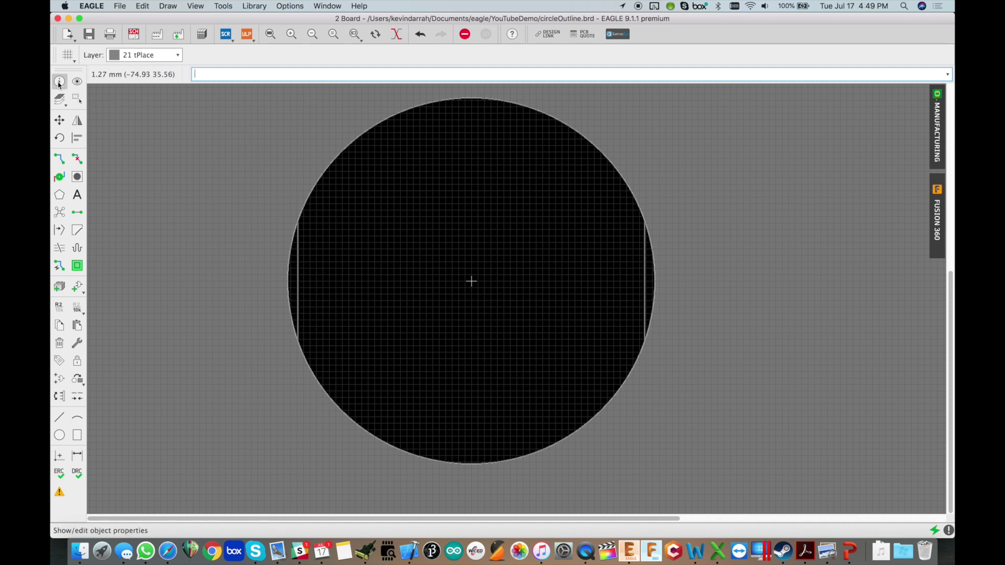
# Step: Change the left vertical line's layer to 20 Dimension in its properties
pyautogui.click(300, 262)
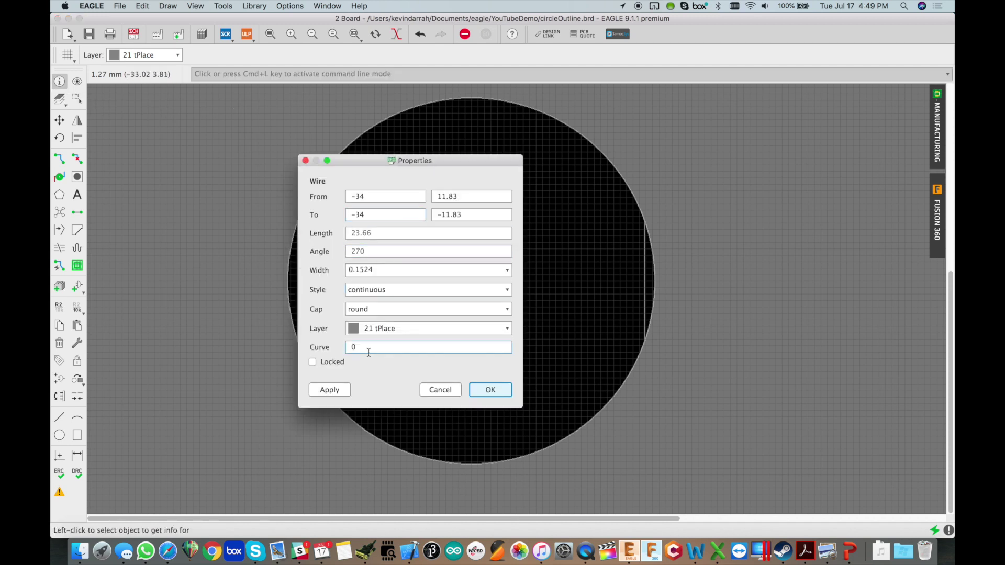
pyautogui.click(361, 329)
pyautogui.click(379, 174)
pyautogui.click(368, 334)
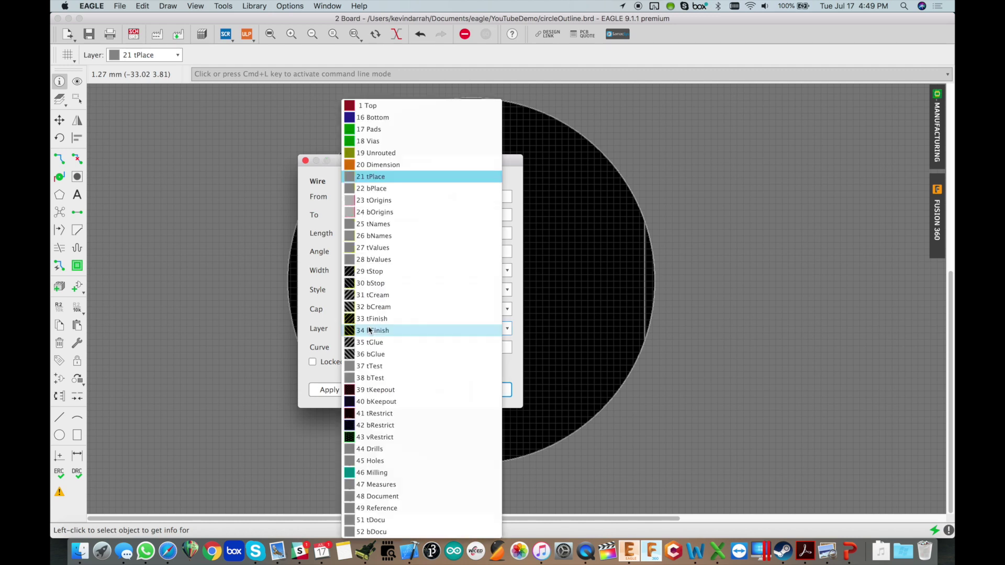
pyautogui.click(396, 165)
pyautogui.click(501, 391)
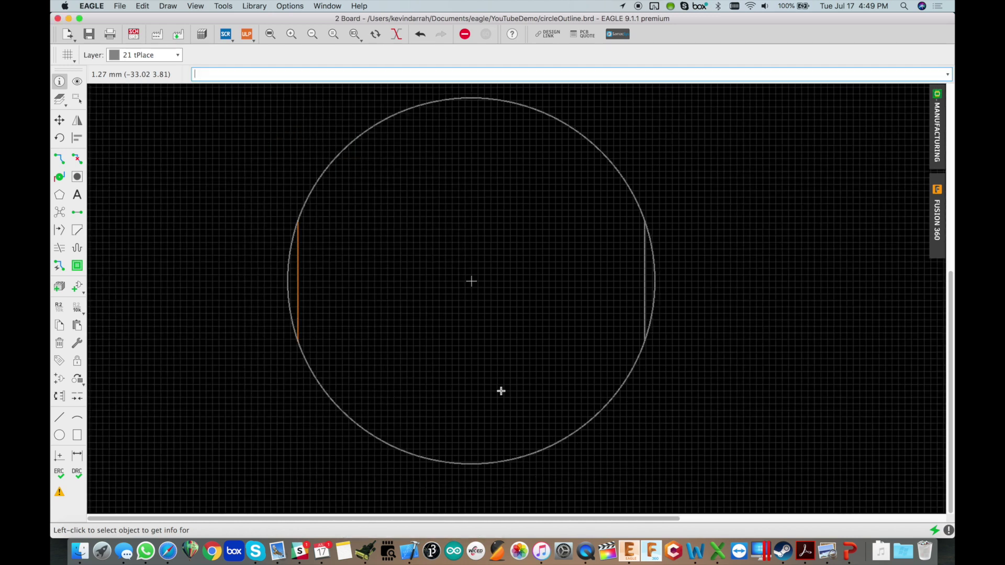
# Step: Move the right vertical line to layer 20 Dimension through its properties
pyautogui.click(646, 262)
pyautogui.click(487, 336)
pyautogui.click(517, 143)
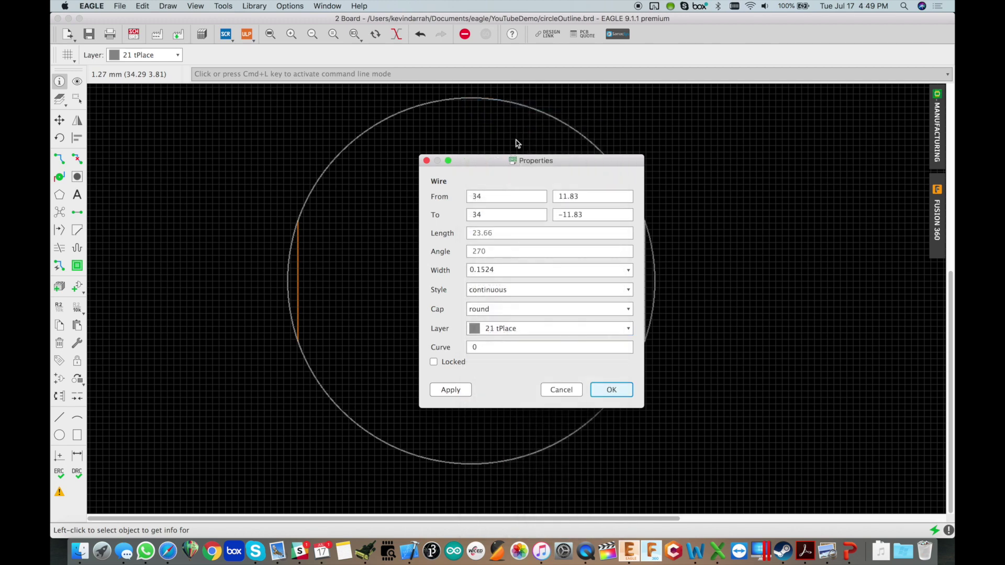
pyautogui.click(557, 330)
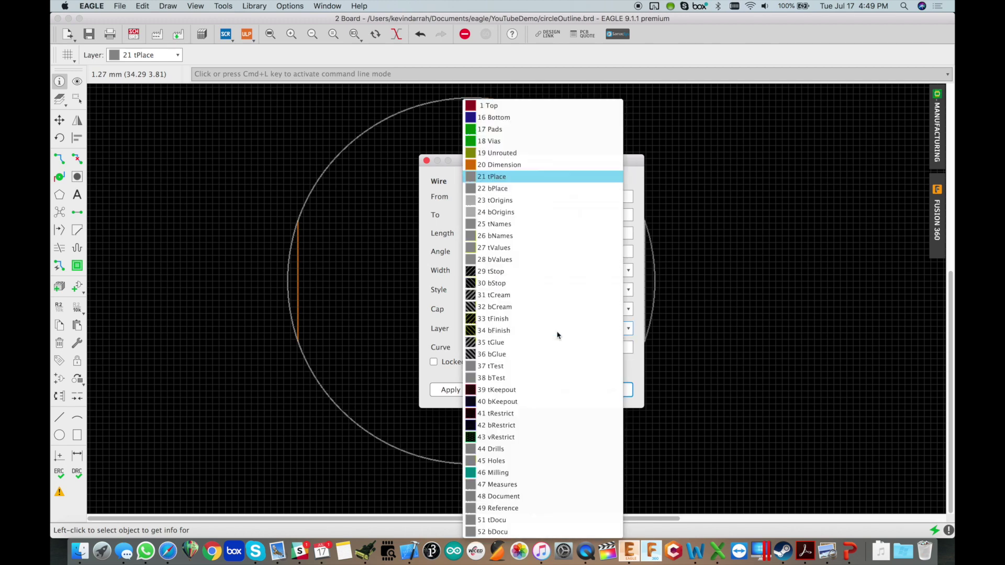
pyautogui.click(524, 165)
pyautogui.click(618, 389)
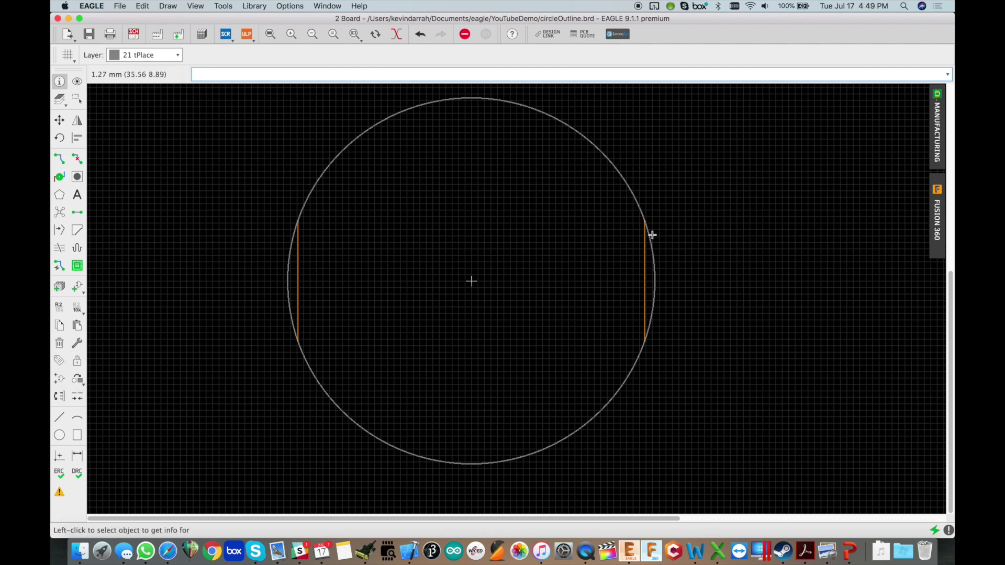
# Step: Draw an arc on layer 20 Dimension over the circle, from the left line's upper end to the right line's upper end
pyautogui.scroll(5, 646, 220)
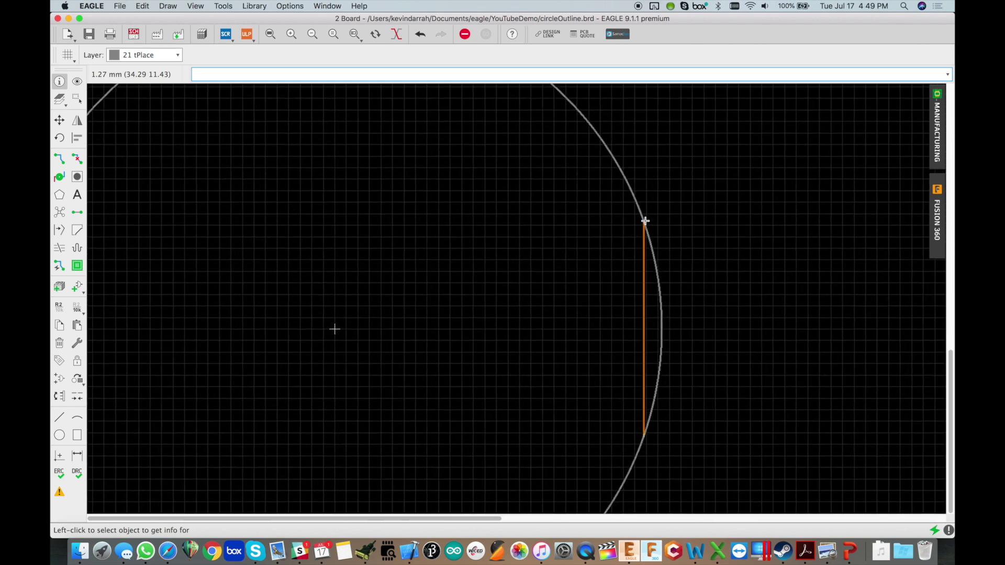
pyautogui.scroll(-4, 646, 225)
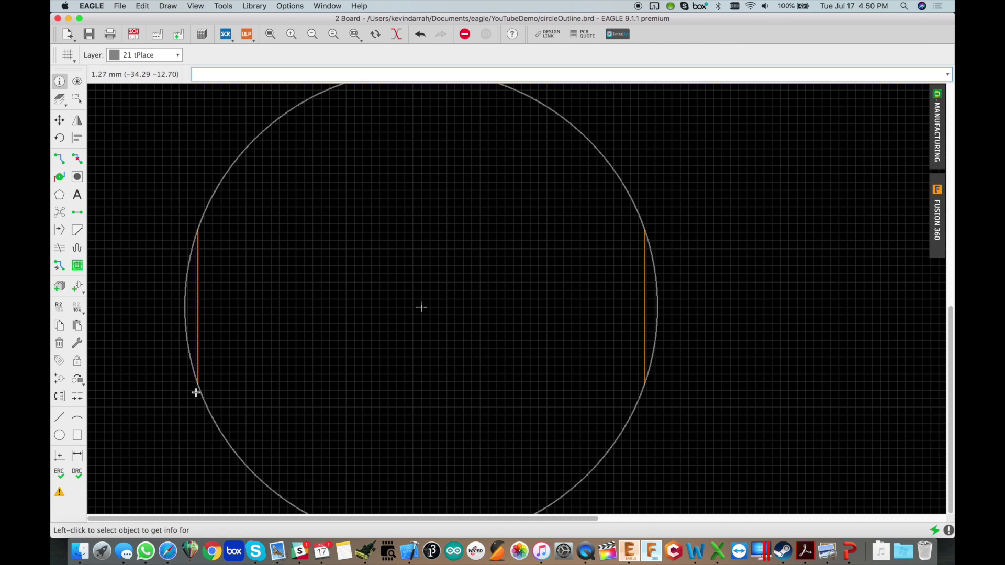
pyautogui.scroll(-2, 363, 300)
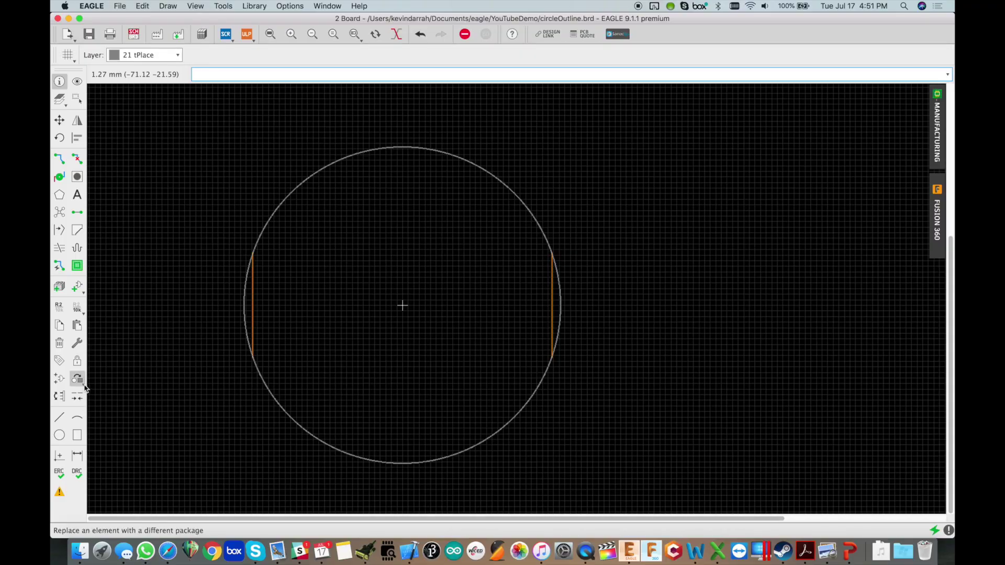
pyautogui.click(78, 418)
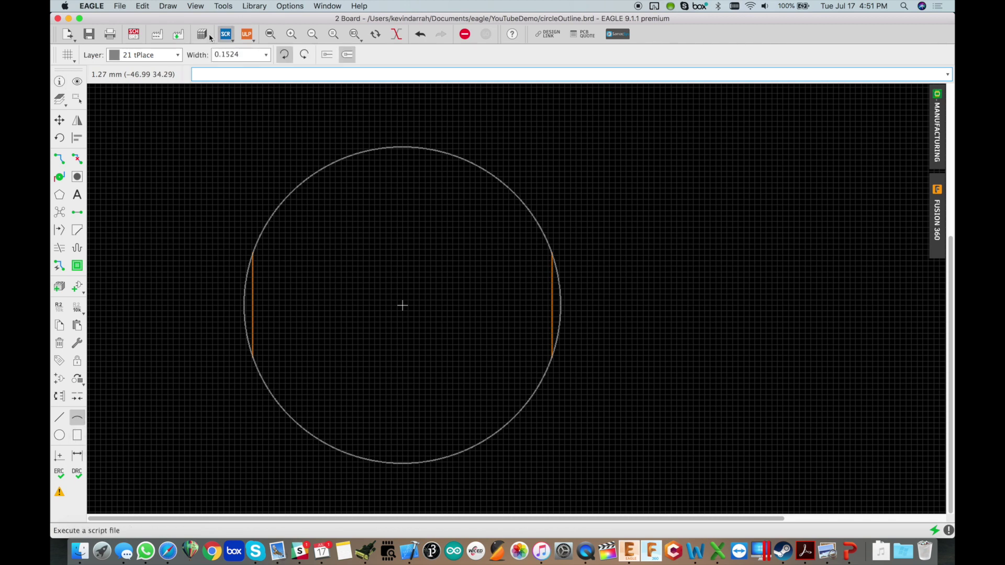
pyautogui.click(147, 55)
pyautogui.click(138, 44)
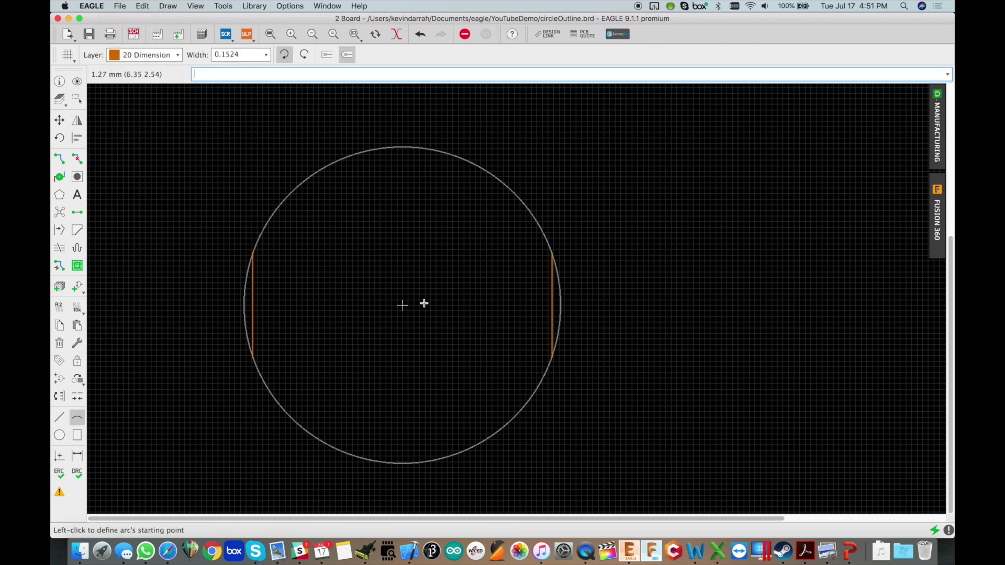
pyautogui.click(252, 252)
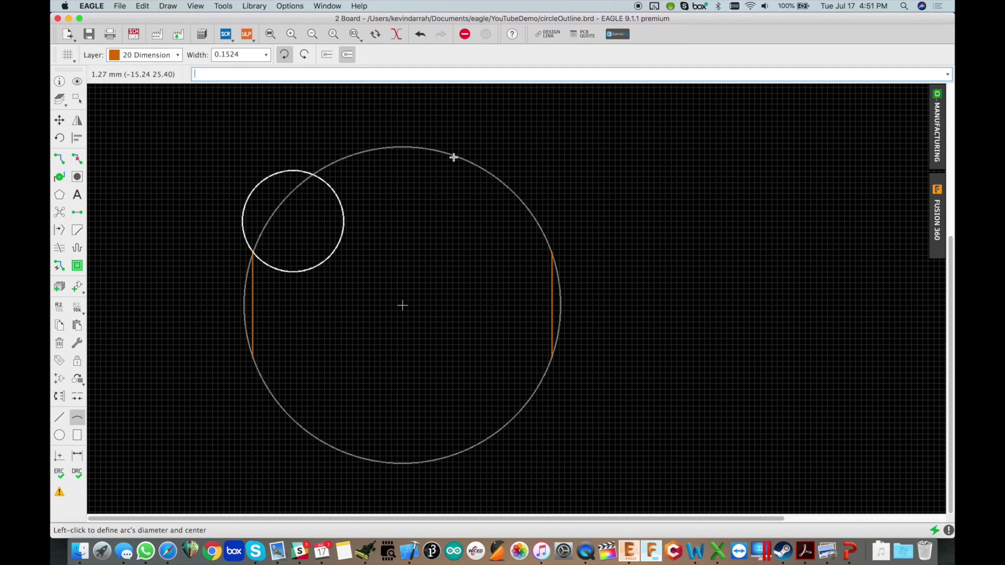
pyautogui.click(551, 245)
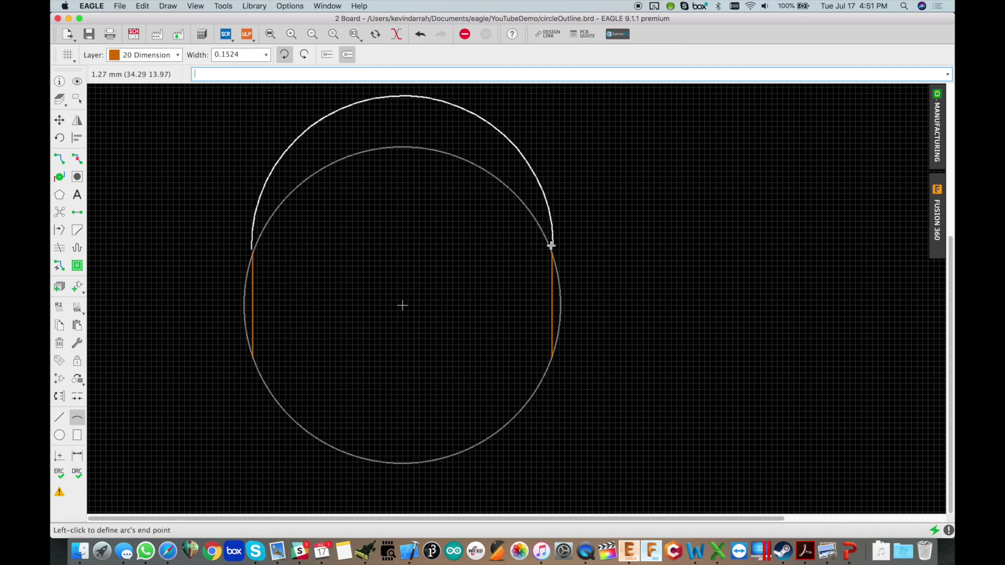
pyautogui.click(552, 245)
# Step: Set the arc's ends to (-34, 11.83) and (34, 11.83) mm and its curve to -141.62
pyautogui.click(58, 82)
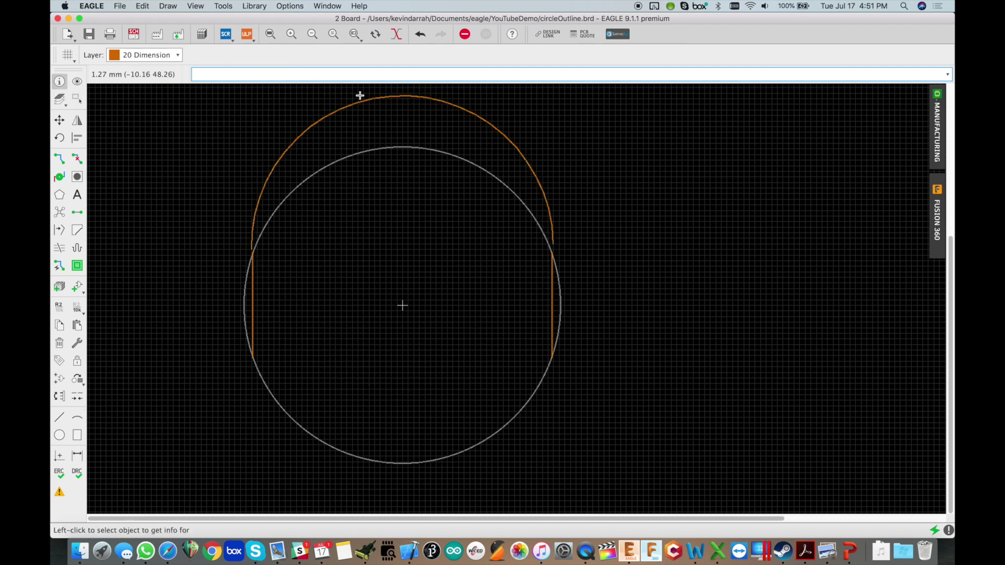
pyautogui.click(388, 96)
pyautogui.click(656, 53)
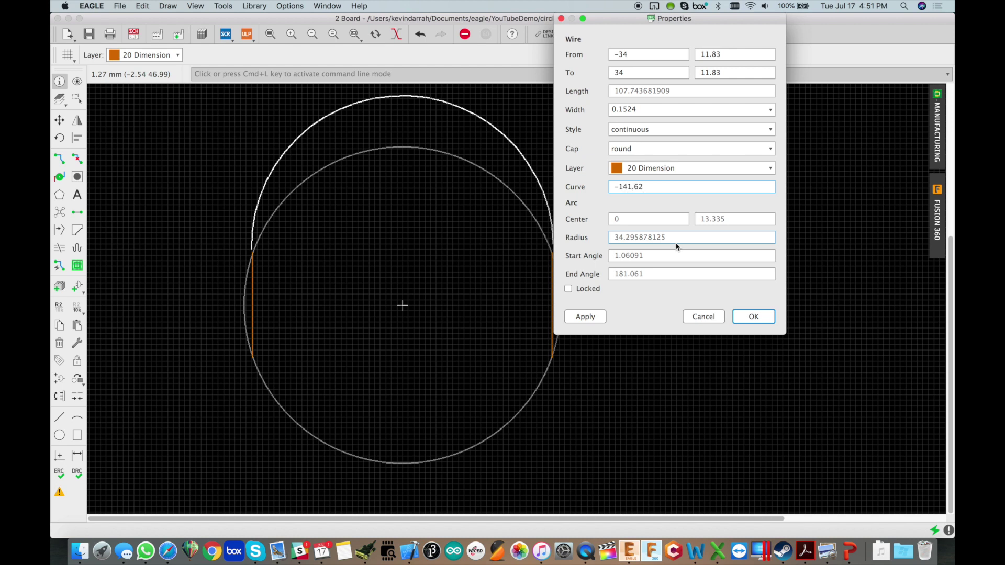
pyautogui.click(749, 315)
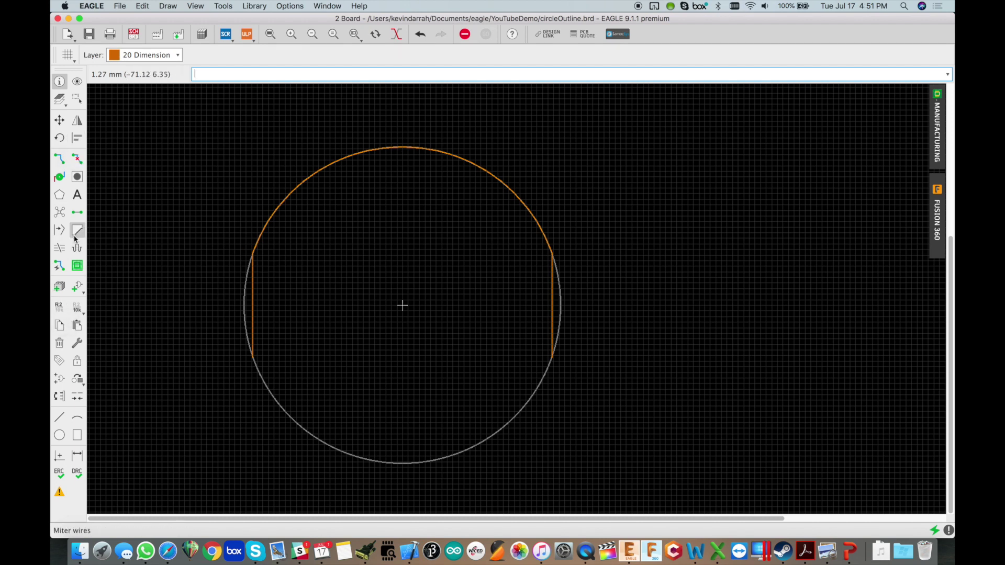
# Step: Delete the reference circle and place a copy of the upper arc, rotated 180 degrees, across the lower ends of the side lines
pyautogui.click(59, 343)
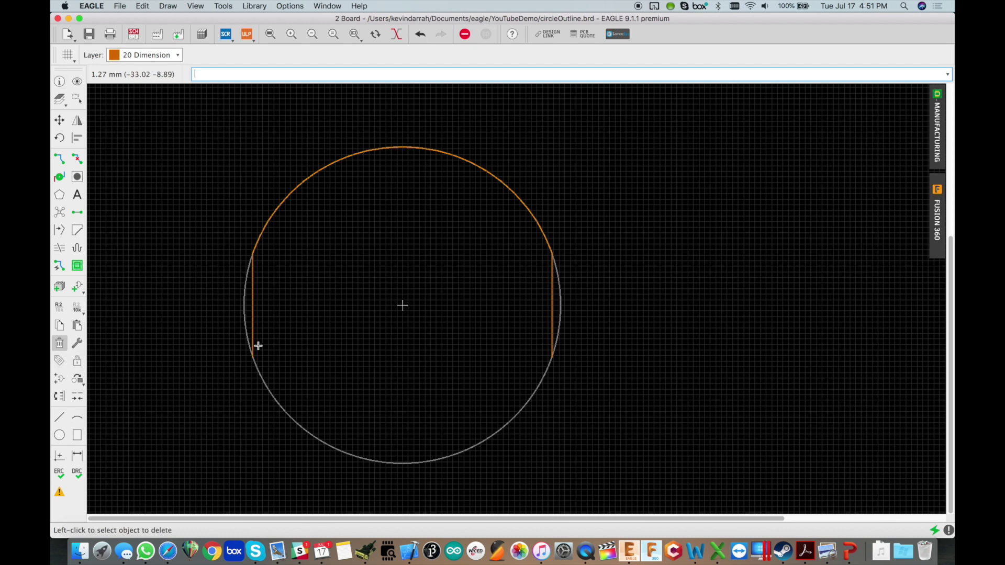
pyautogui.click(241, 312)
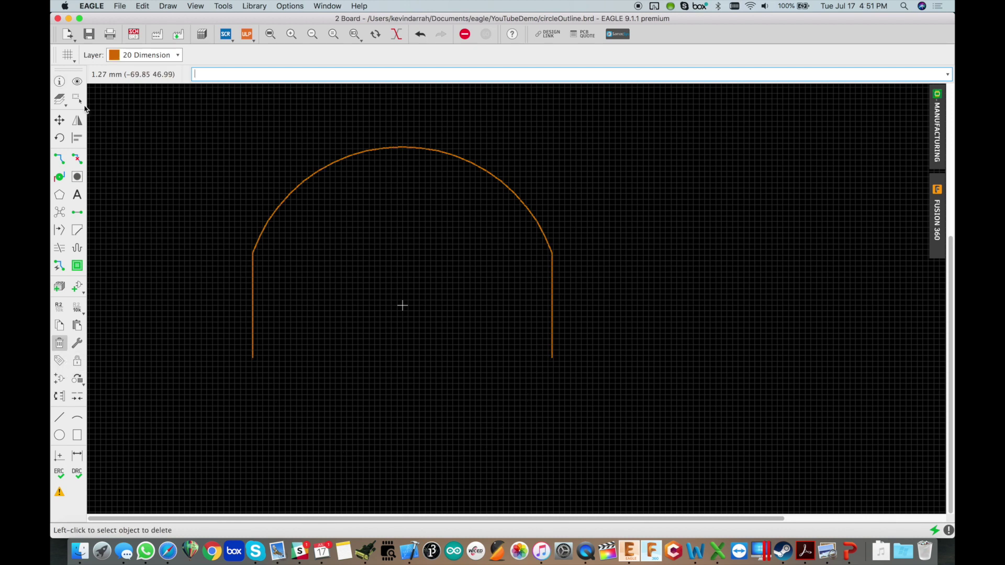
pyautogui.click(61, 329)
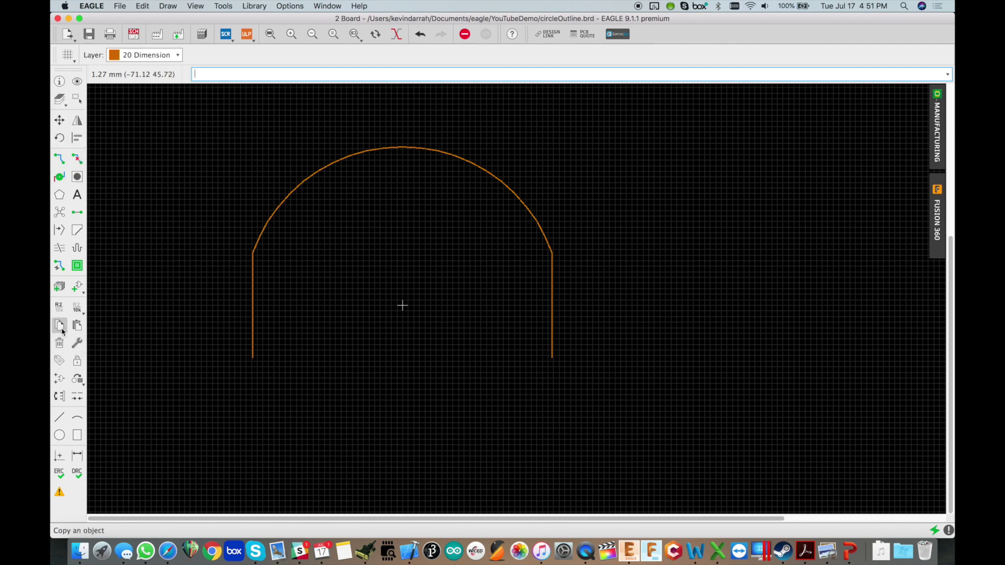
pyautogui.click(410, 147)
pyautogui.rightClick(409, 215)
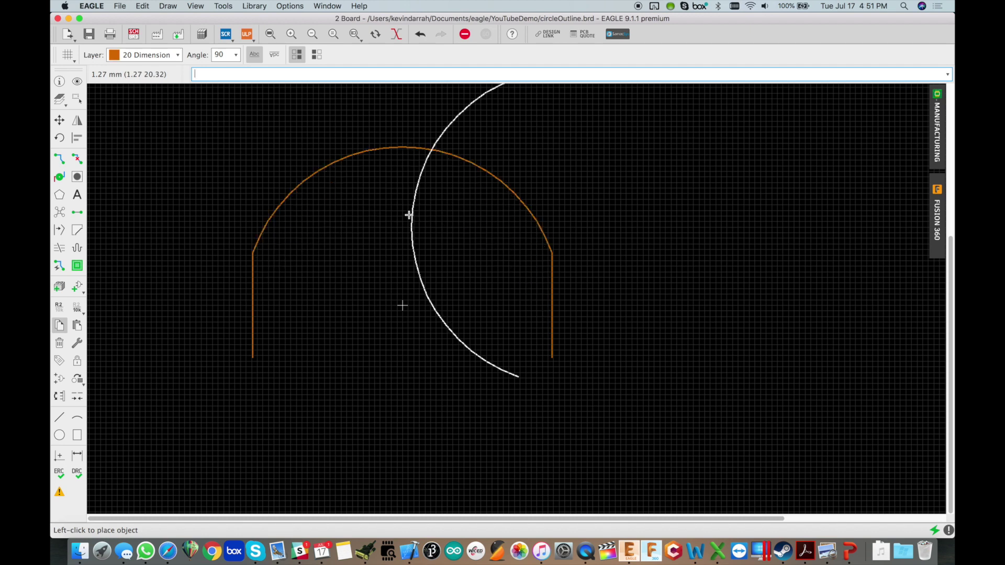
pyautogui.rightClick(409, 215)
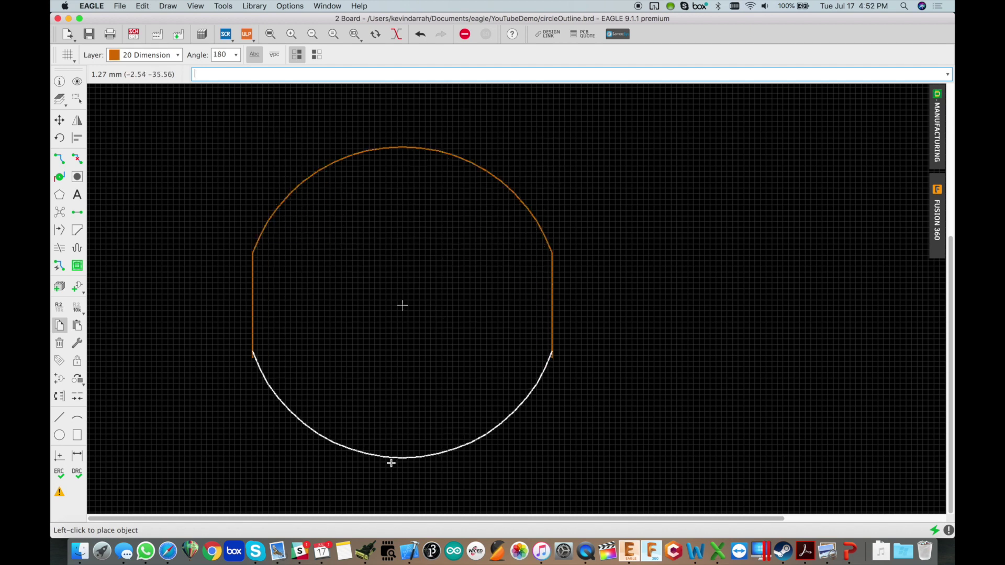
pyautogui.click(391, 467)
# Step: Check the lower arc's end coordinates, curve and radius in its properties and inspect the whole outline
pyautogui.click(59, 82)
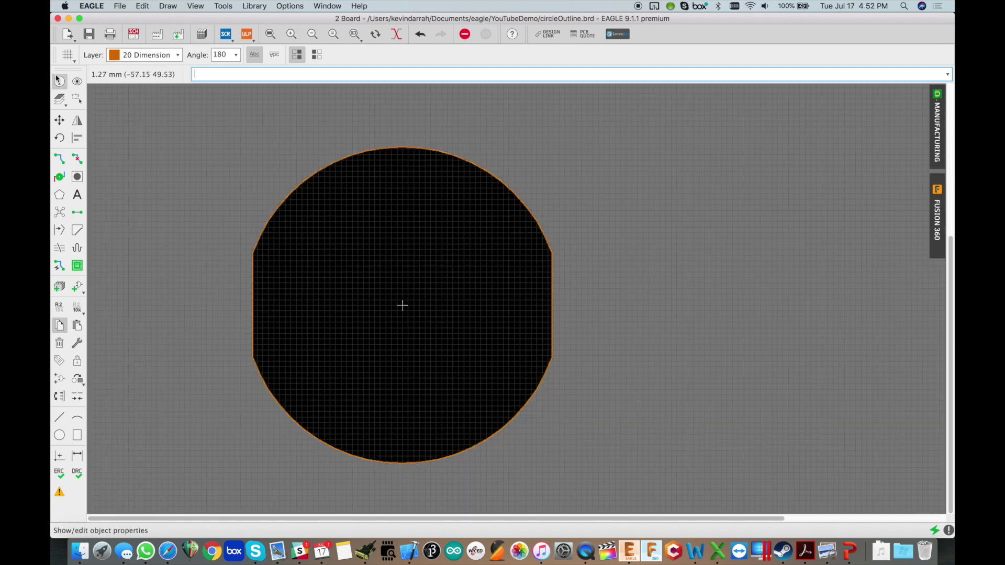
pyautogui.click(374, 462)
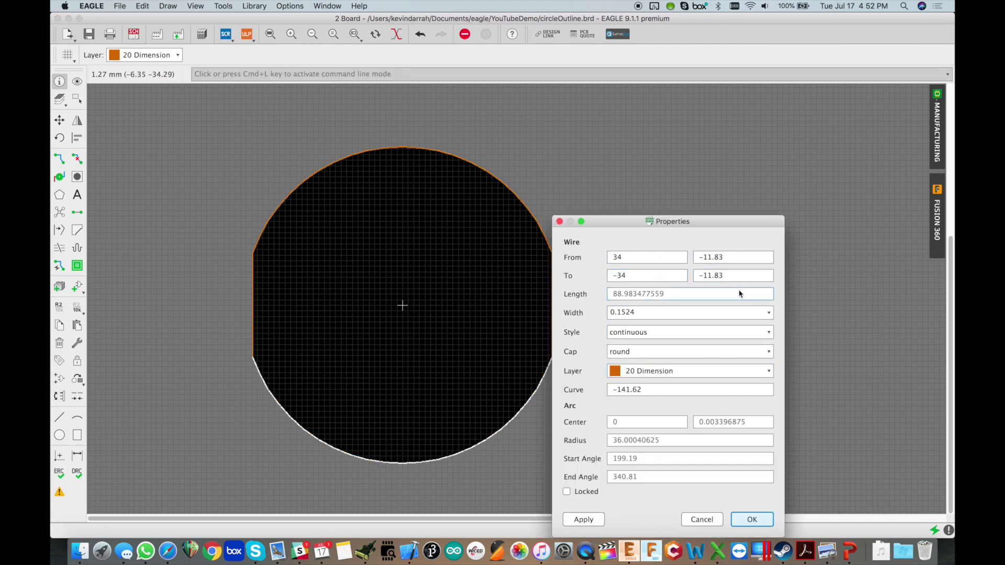
pyautogui.click(762, 524)
pyautogui.scroll(3, 300, 316)
pyautogui.scroll(-1, 295, 313)
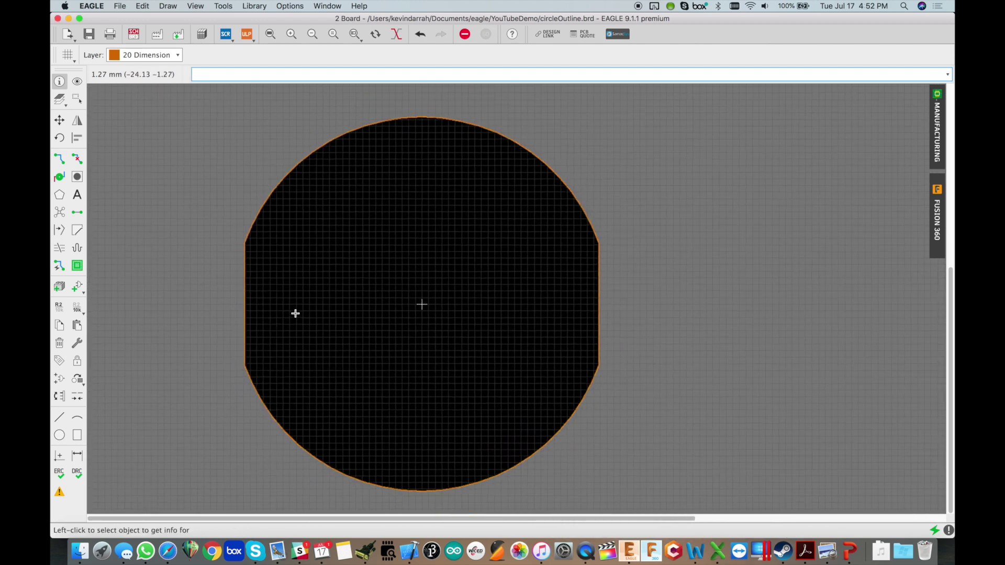